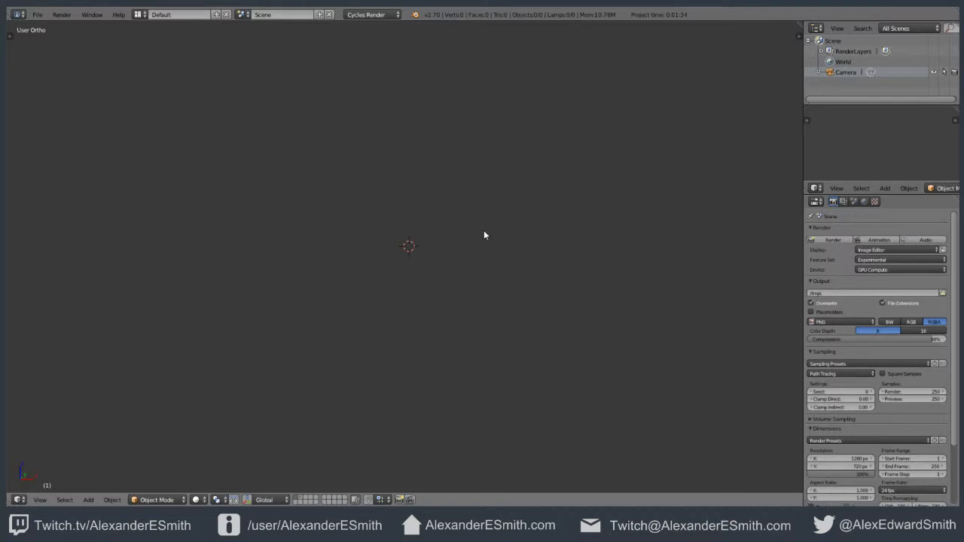
# Step: Add a second camera at the origin and move it back from the origin along the Y axis
pyautogui.press('KP_0')
pyautogui.press('KP_1')
pyautogui.hotkey('shift', 'a')
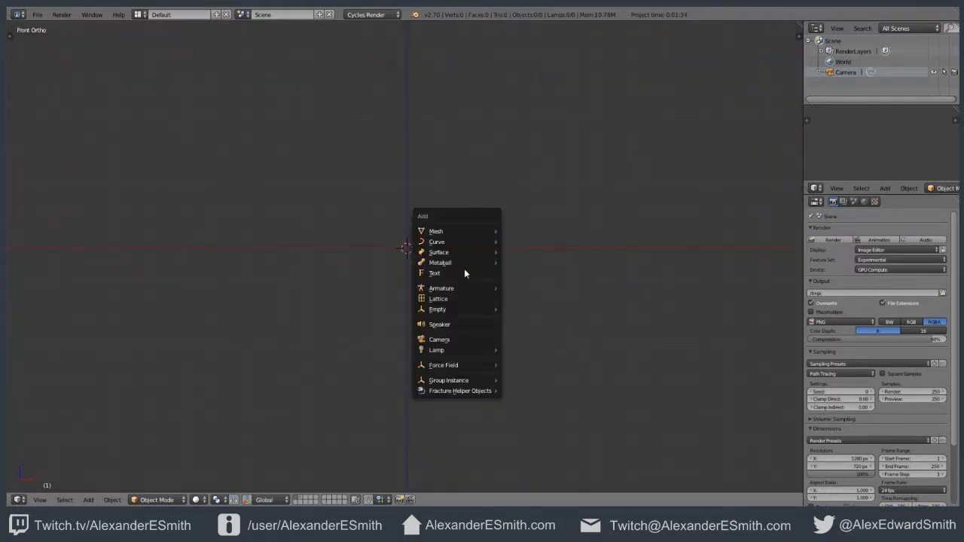
pyautogui.click(469, 340)
pyautogui.moveTo(456, 212); pyautogui.dragTo(446, 270, button='middle')
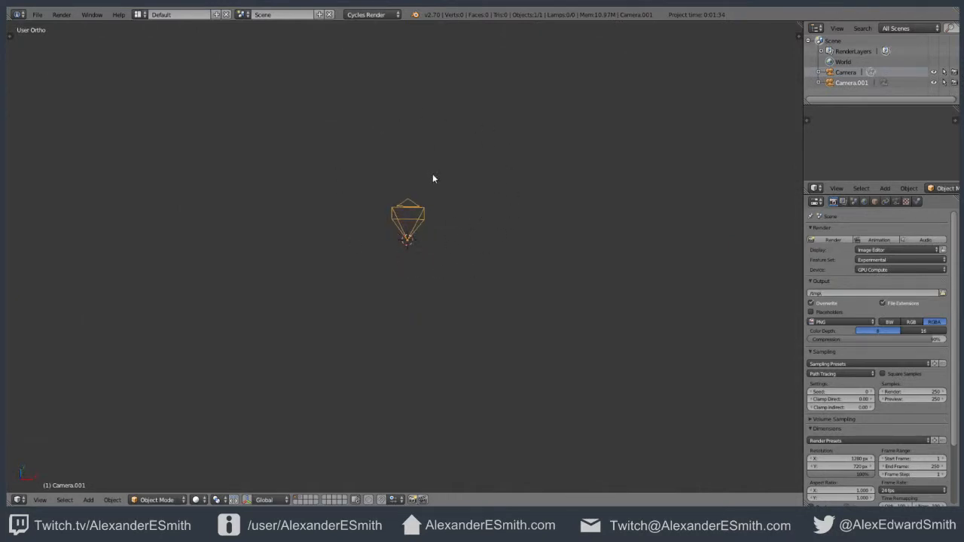
pyautogui.press('g')
pyautogui.press('KP_7')
pyautogui.press('y')
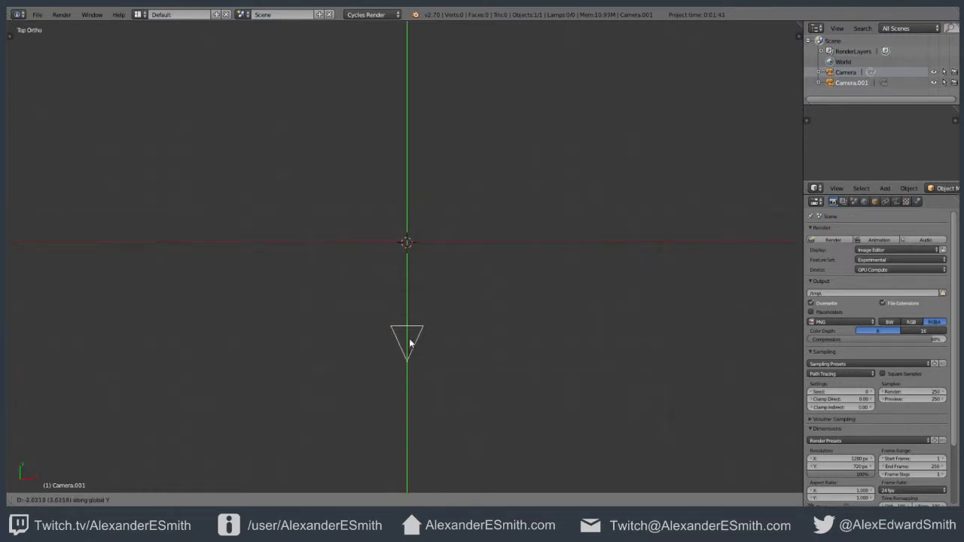
pyautogui.click(408, 382)
pyautogui.press('g')
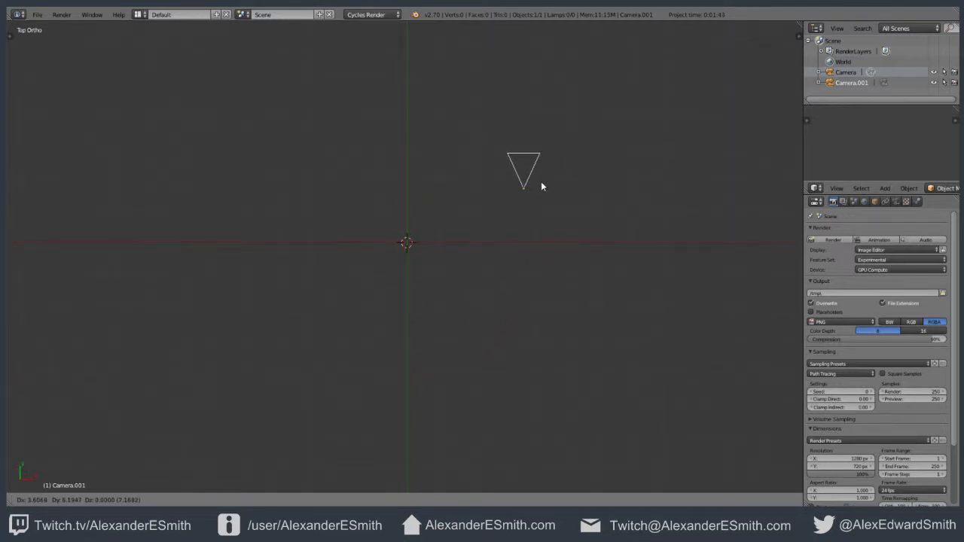
pyautogui.rightClick(385, 380)
# Step: Check the existing camera's view and delete the newly added camera
pyautogui.press('KP_0')
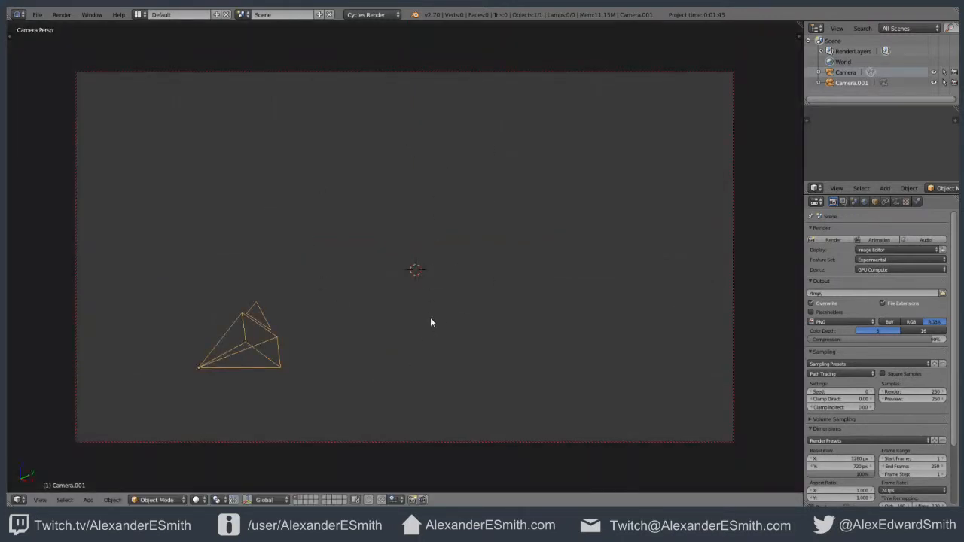
pyautogui.press('KP_1')
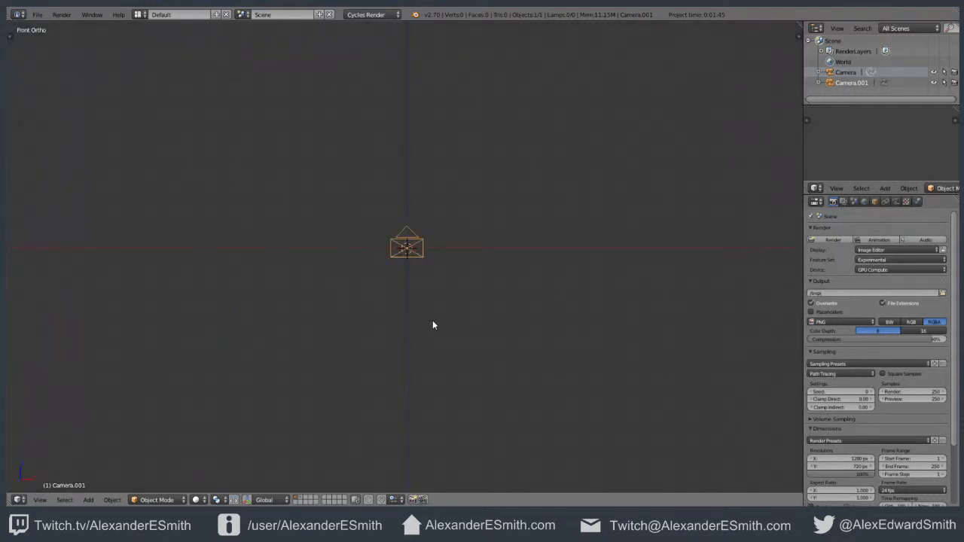
pyautogui.press('x')
pyautogui.click(430, 320)
pyautogui.hotkey('shift', 'a')
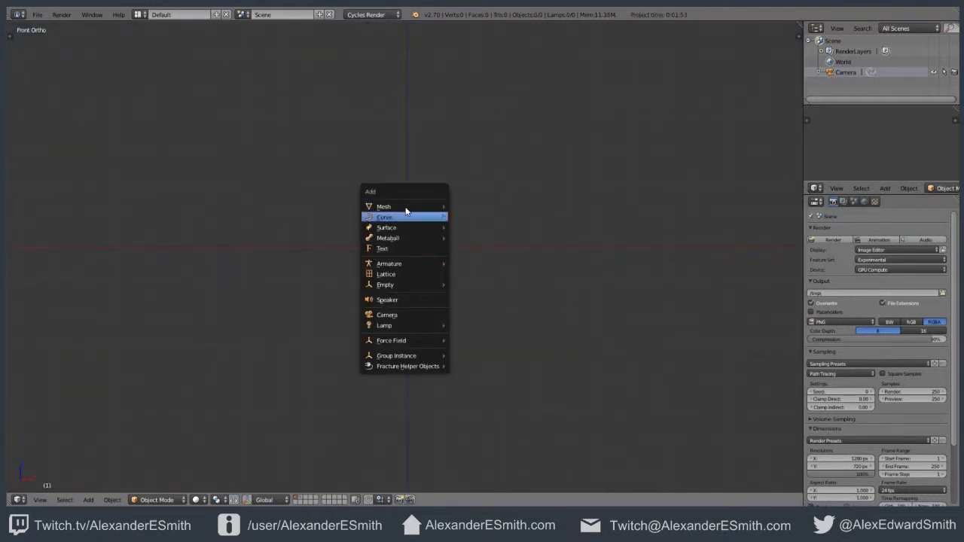
pyautogui.moveTo(591, 183); pyautogui.dragTo(528, 225, button='middle')
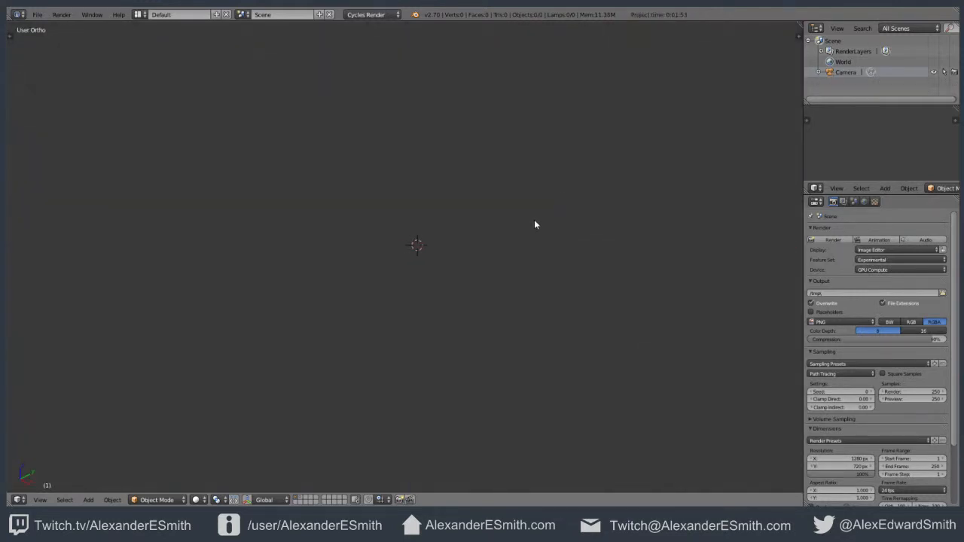
pyautogui.press('KP_0')
# Step: Add a cube at the origin and raise it about 1.03 units along Z so it rests on the ground line
pyautogui.press('KP_1')
pyautogui.hotkey('shift', 'a')
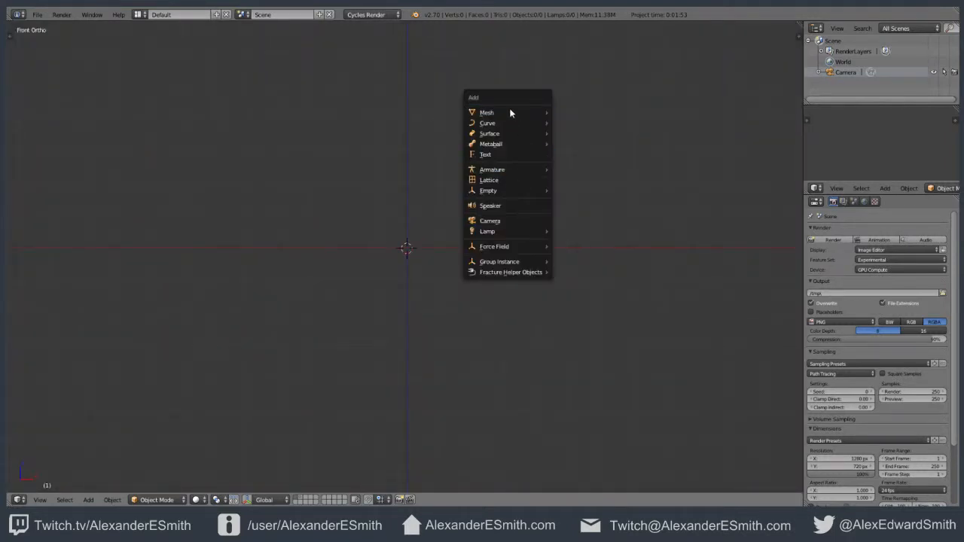
pyautogui.moveTo(510, 112)
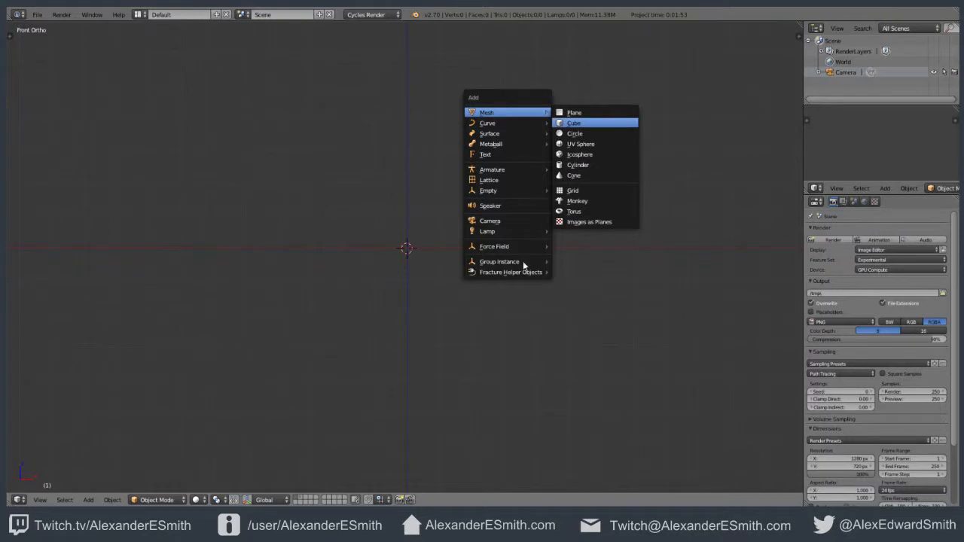
pyautogui.click(574, 123)
pyautogui.moveTo(560, 219); pyautogui.dragTo(534, 242, button='middle')
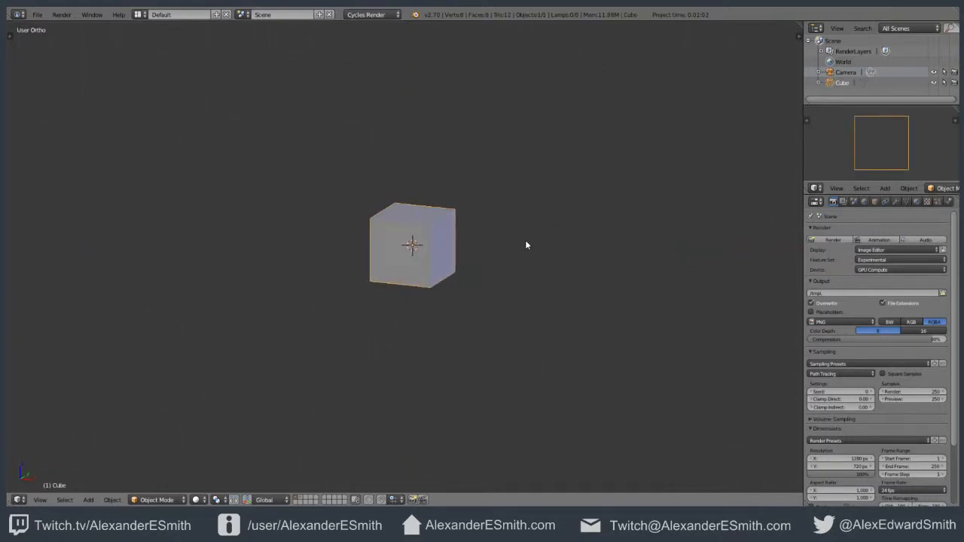
pyautogui.press('KP_1')
pyautogui.press('g')
pyautogui.press('z')
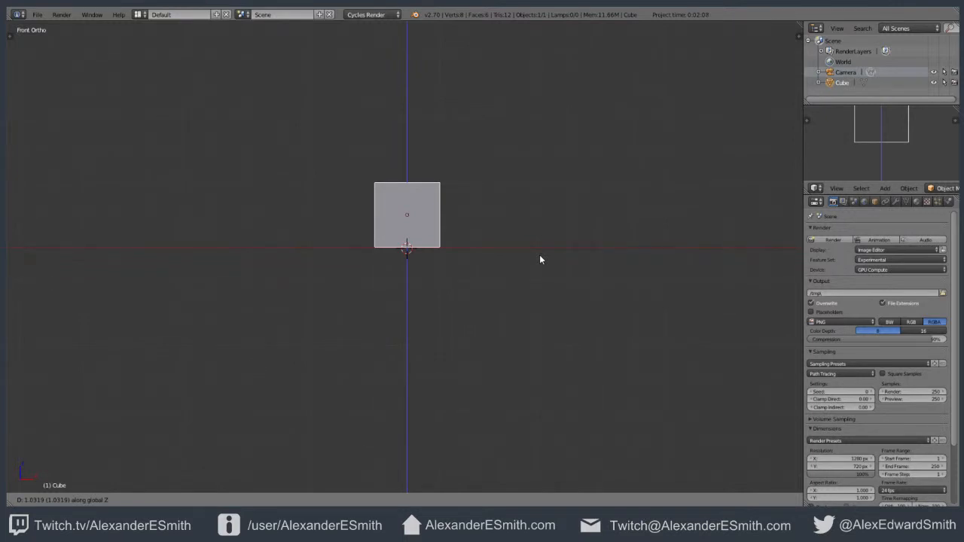
pyautogui.click(540, 259)
# Step: Add a plane at the origin and scale it up into a large floor beneath the cube
pyautogui.hotkey('shift', 'a')
pyautogui.moveTo(540, 256)
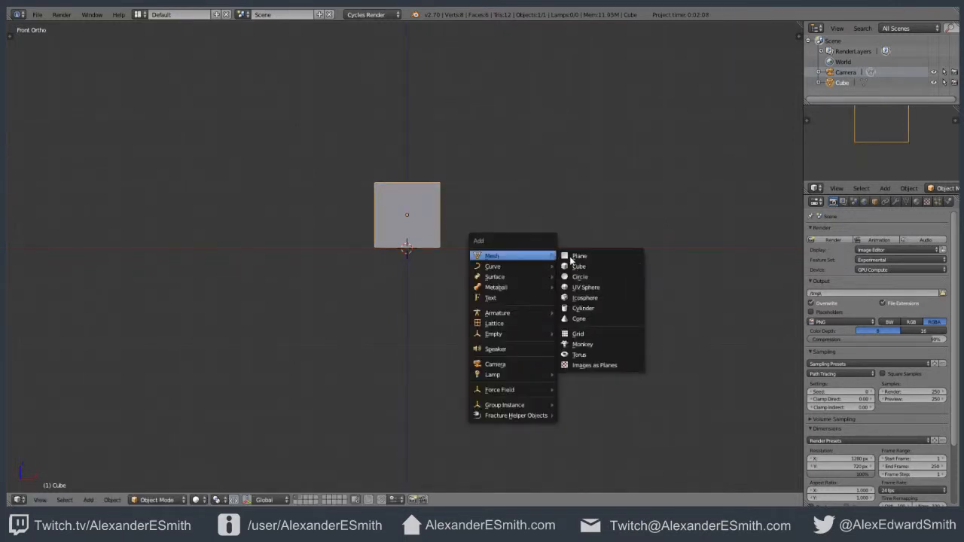
pyautogui.click(579, 256)
pyautogui.press('s')
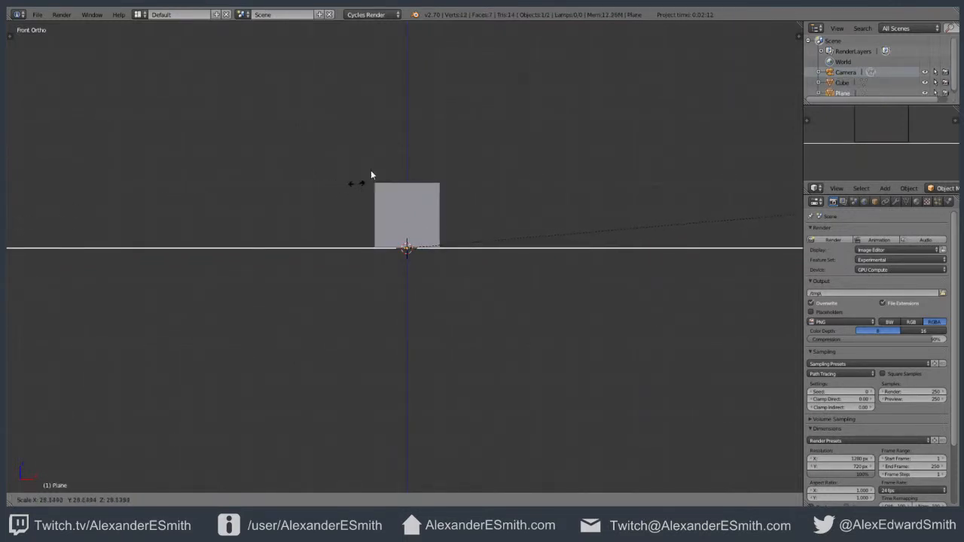
pyautogui.click(543, 115)
pyautogui.moveTo(543, 115); pyautogui.dragTo(510, 132, button='middle')
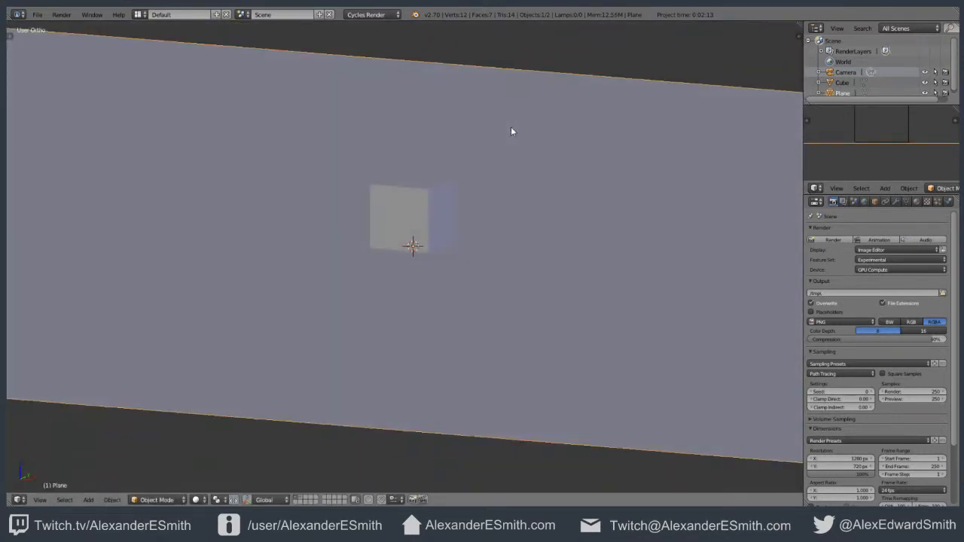
# Step: Give the cube a new material and darken its diffuse colour to grey, RGB 0.154
pyautogui.rightClick(399, 218)
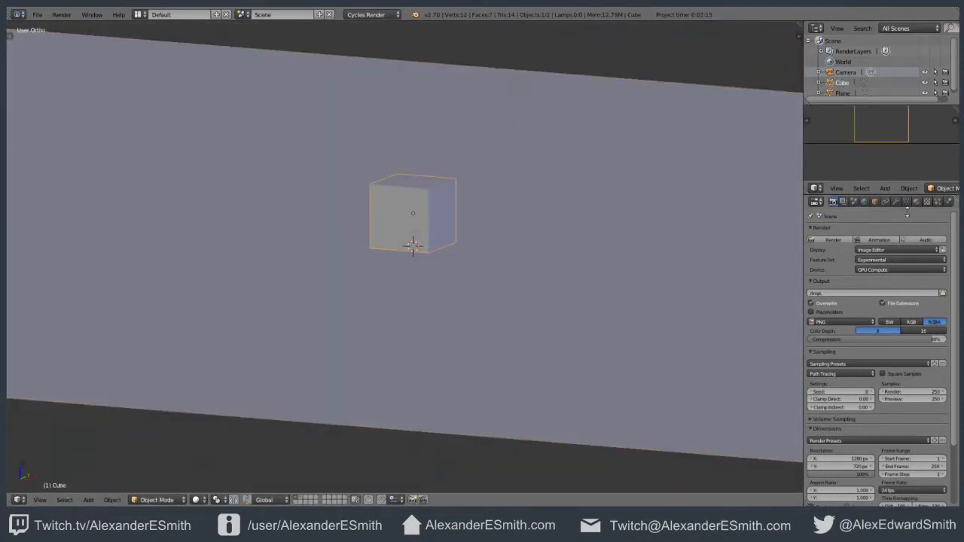
pyautogui.click(915, 203)
pyautogui.click(880, 257)
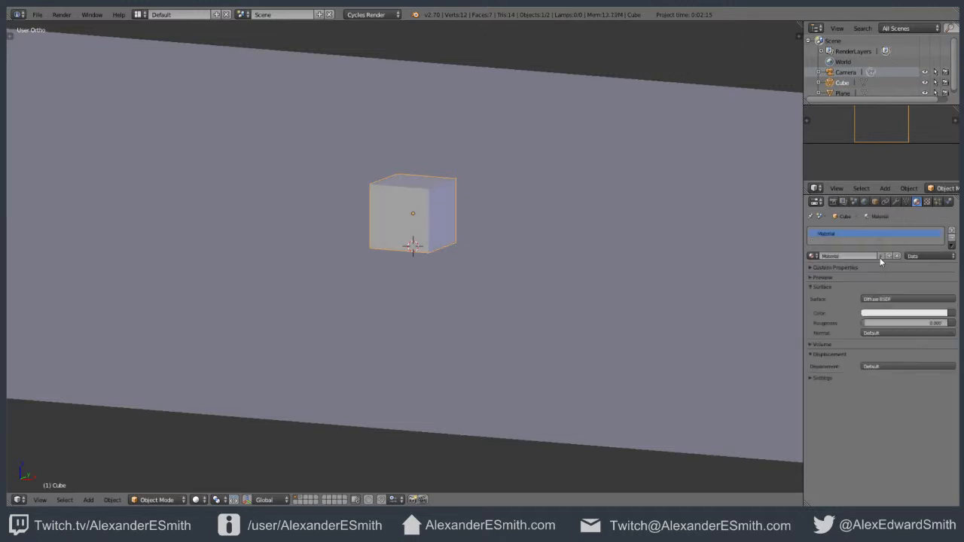
pyautogui.click(905, 314)
pyautogui.moveTo(936, 239); pyautogui.dragTo(941, 248)
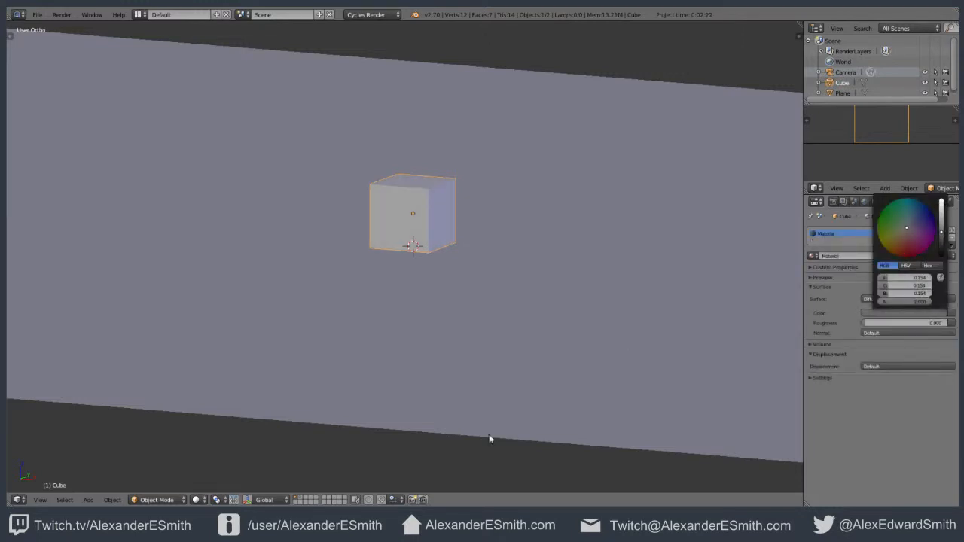
# Step: Switch the viewport to Material shading and give the floor plane a new material coloured grey, RGB 0.275
pyautogui.click(200, 500)
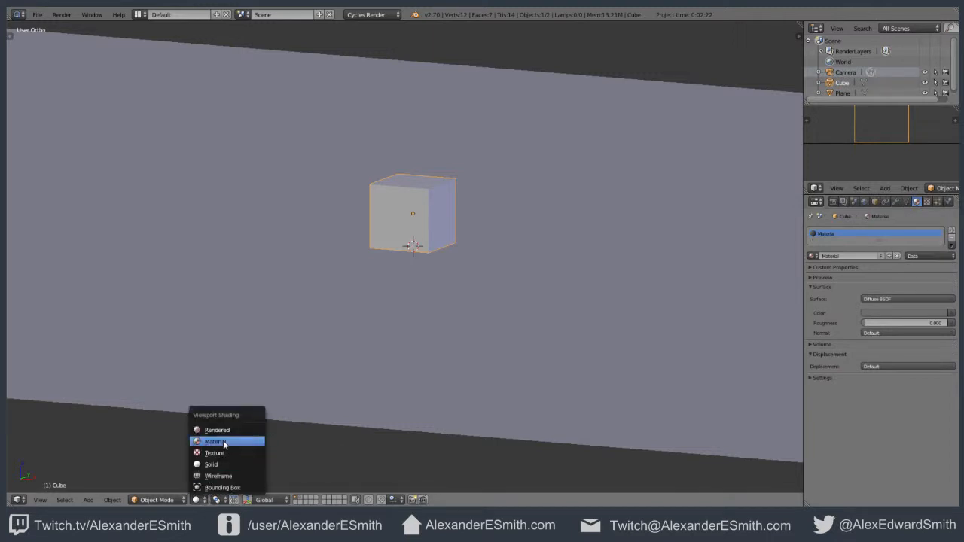
pyautogui.click(223, 440)
pyautogui.rightClick(714, 344)
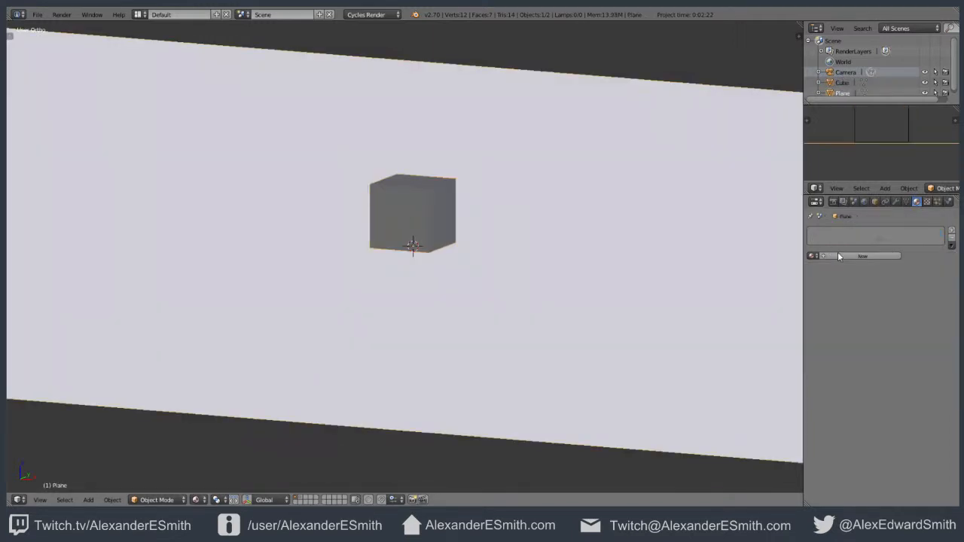
pyautogui.click(841, 257)
pyautogui.click(908, 314)
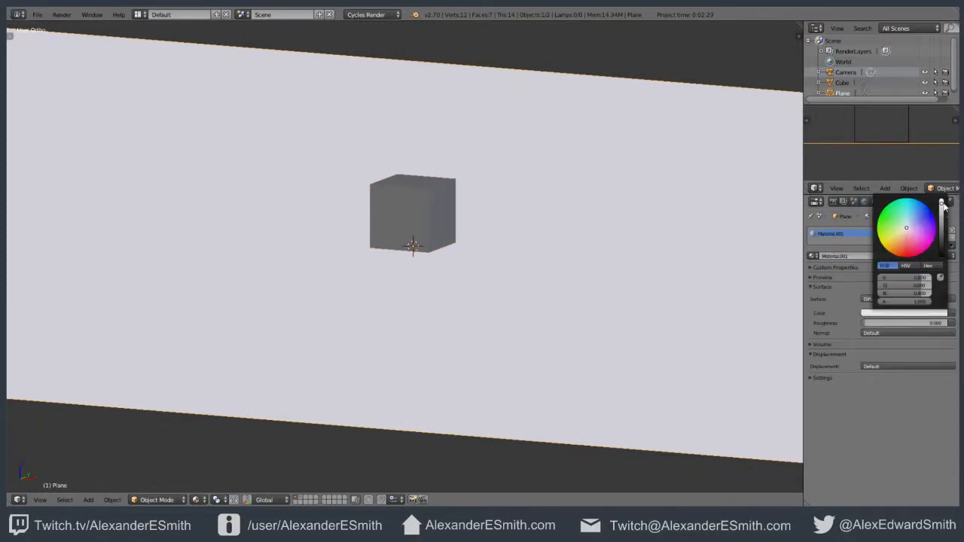
pyautogui.moveTo(942, 205); pyautogui.dragTo(946, 225)
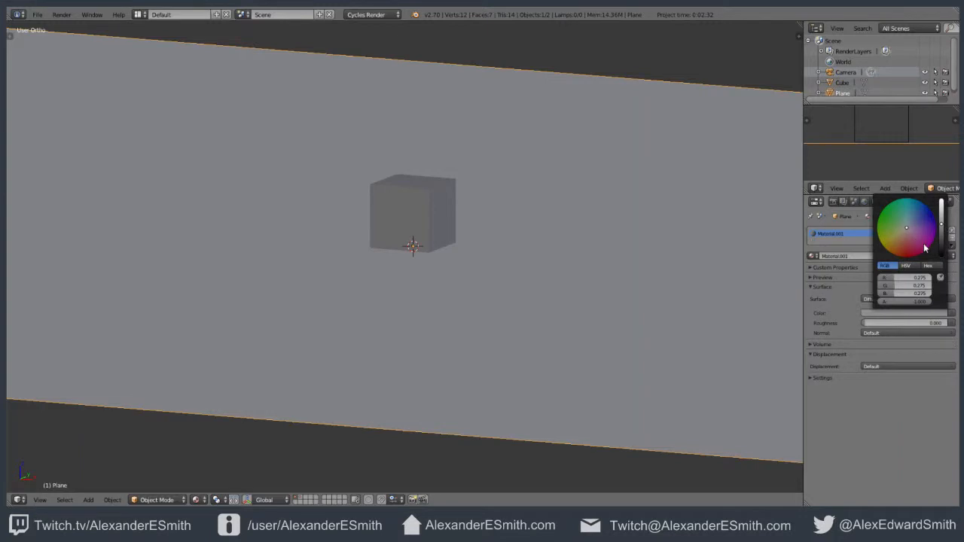
# Step: Change the cube's material colour to dark red and check the cube through the camera
pyautogui.rightClick(440, 214)
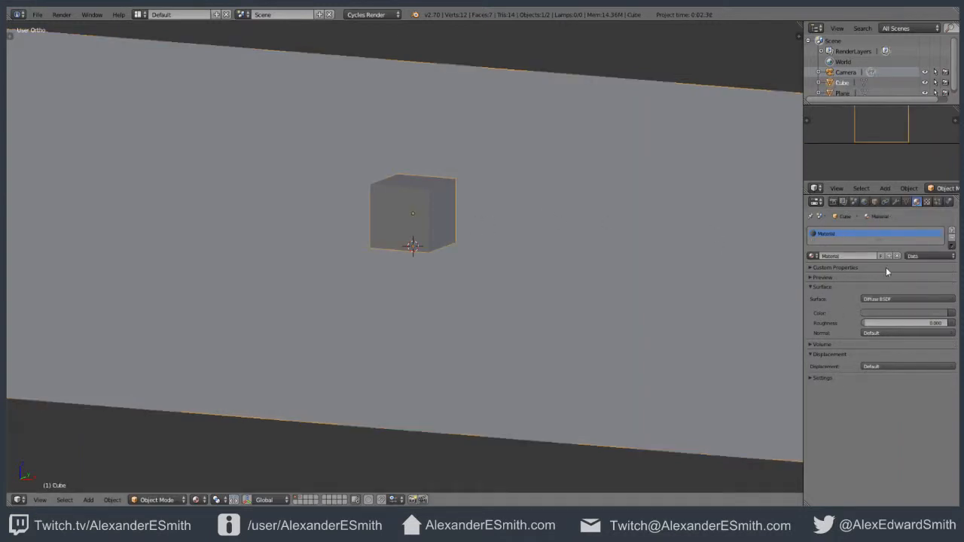
pyautogui.click(908, 314)
pyautogui.moveTo(914, 232); pyautogui.dragTo(907, 258)
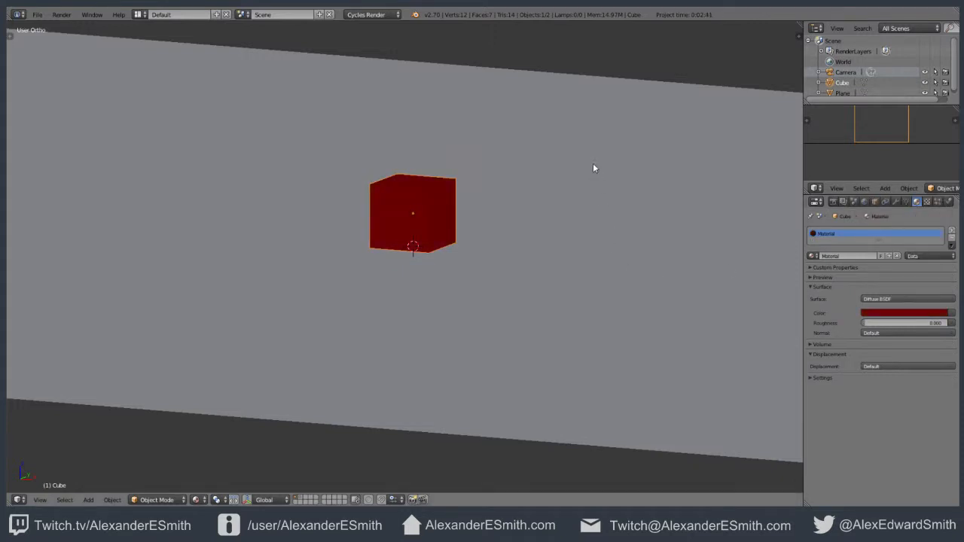
pyautogui.press('KP_0')
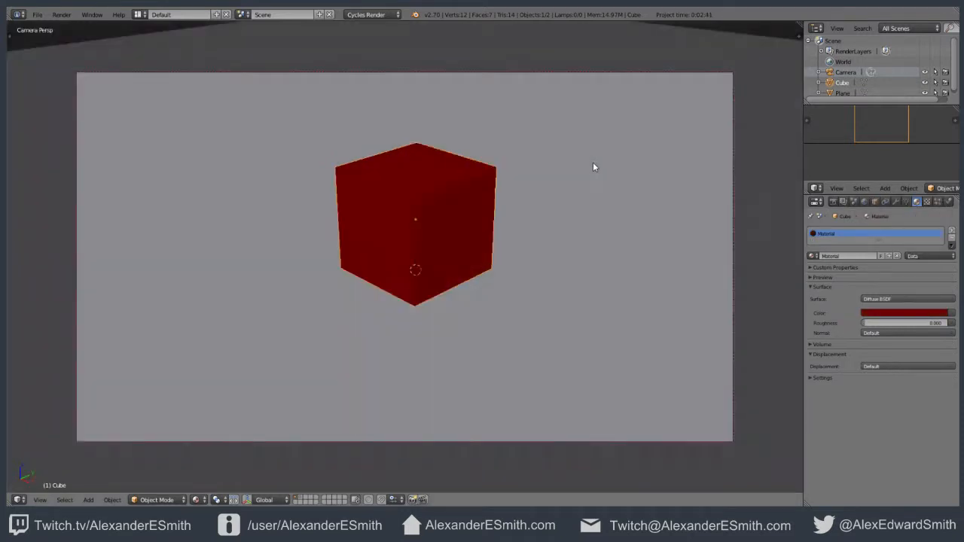
pyautogui.press('KP_0')
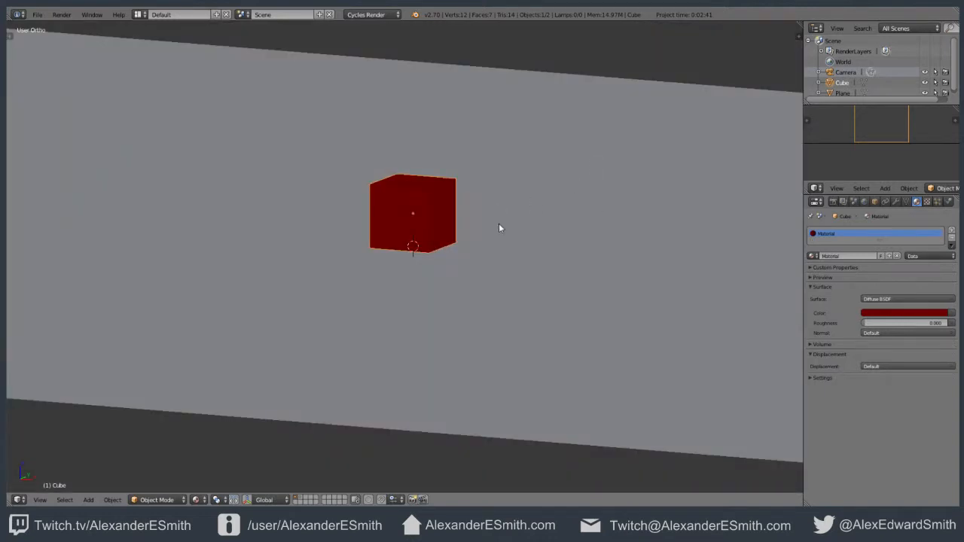
# Step: Add a Plain Axes empty and a second camera at the origin
pyautogui.press('KP_1')
pyautogui.hotkey('shift', 'a')
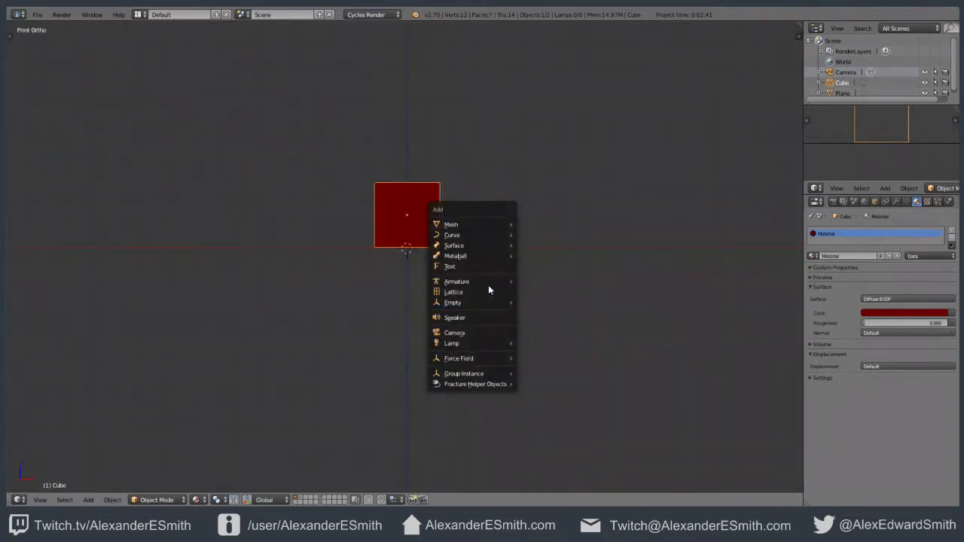
pyautogui.moveTo(487, 303)
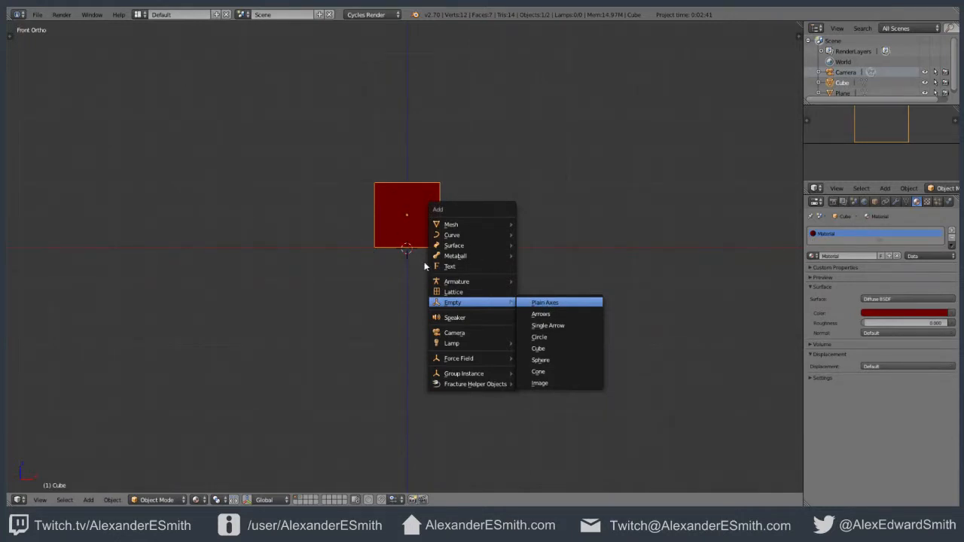
pyautogui.press('Return')
pyautogui.hotkey('shift', 'a')
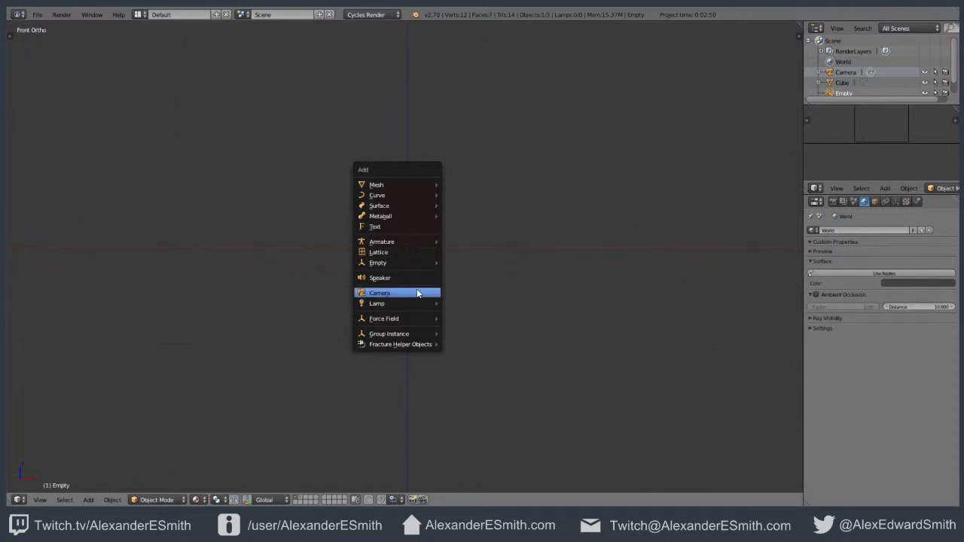
pyautogui.press('Return')
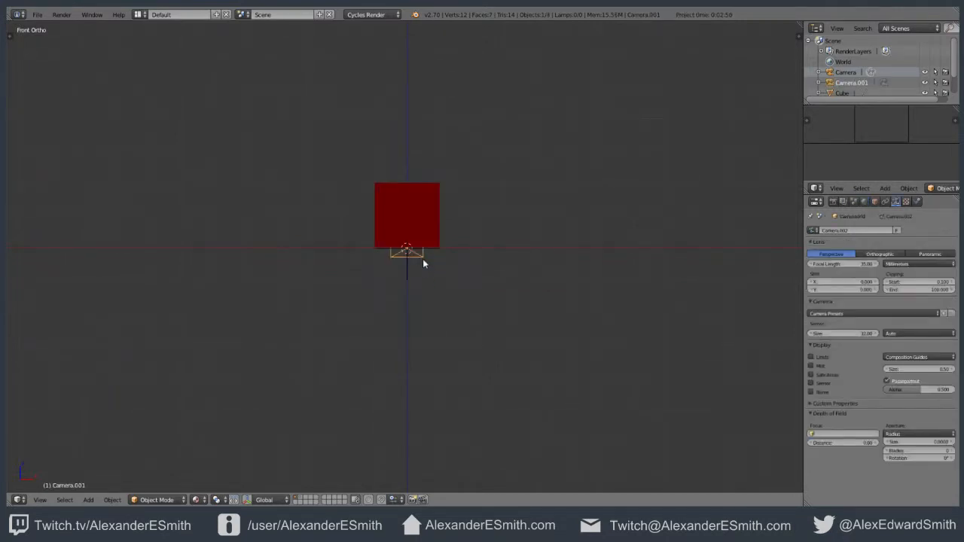
pyautogui.press('KP_7')
pyautogui.press('g')
pyautogui.press('z')
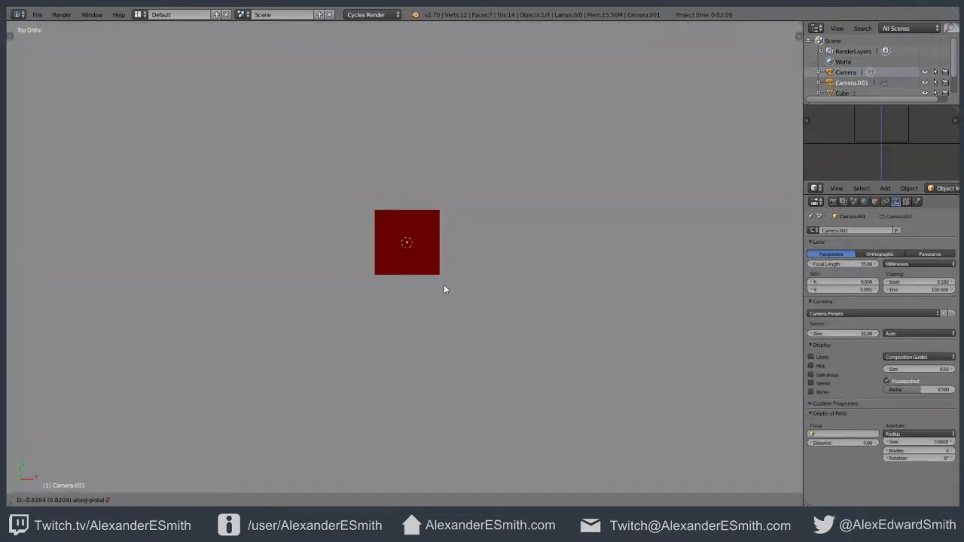
pyautogui.click(431, 205)
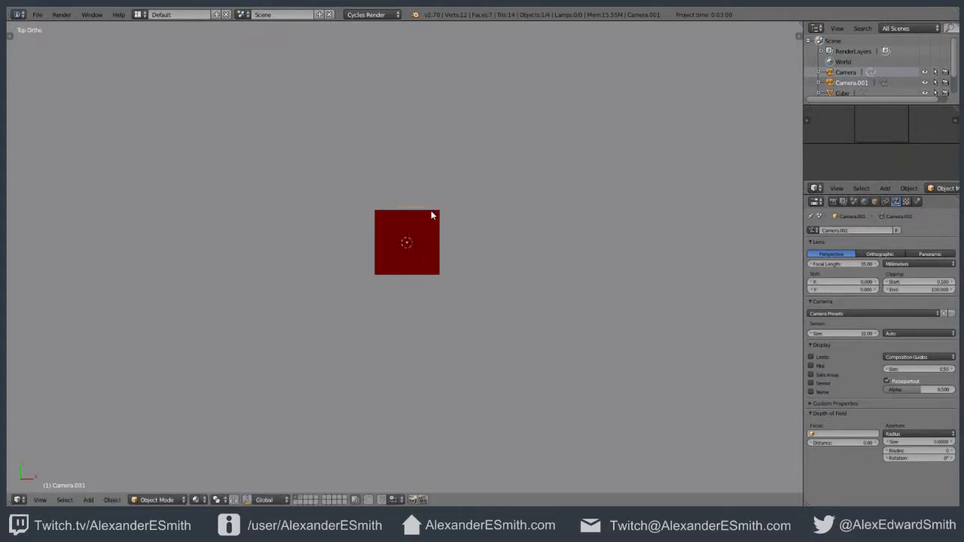
# Step: Show the scene in wireframe from above and move the new camera well back from the cube along the negative Y axis
pyautogui.press('z')
pyautogui.press('g')
pyautogui.rightClick(720, 184)
pyautogui.press('t')
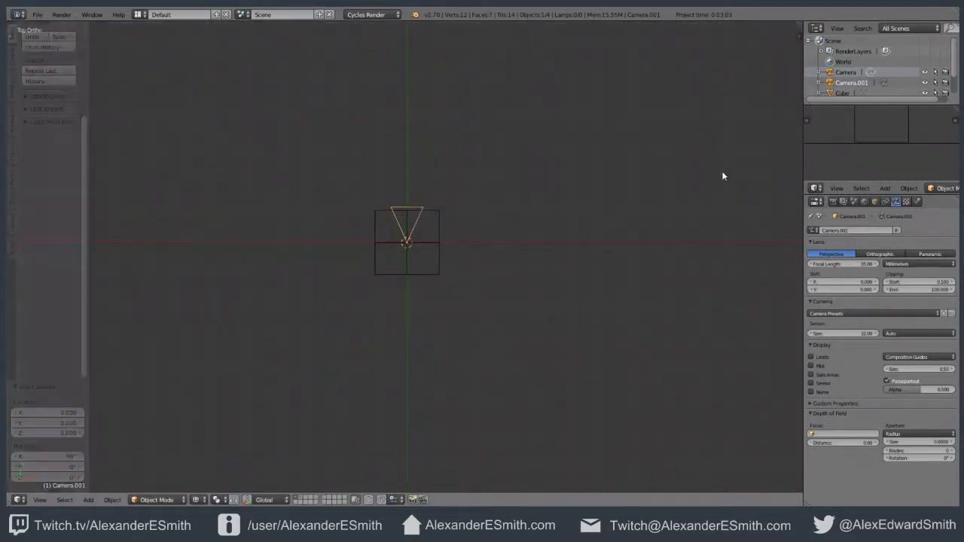
pyautogui.press('n')
pyautogui.press('t')
pyautogui.press('n')
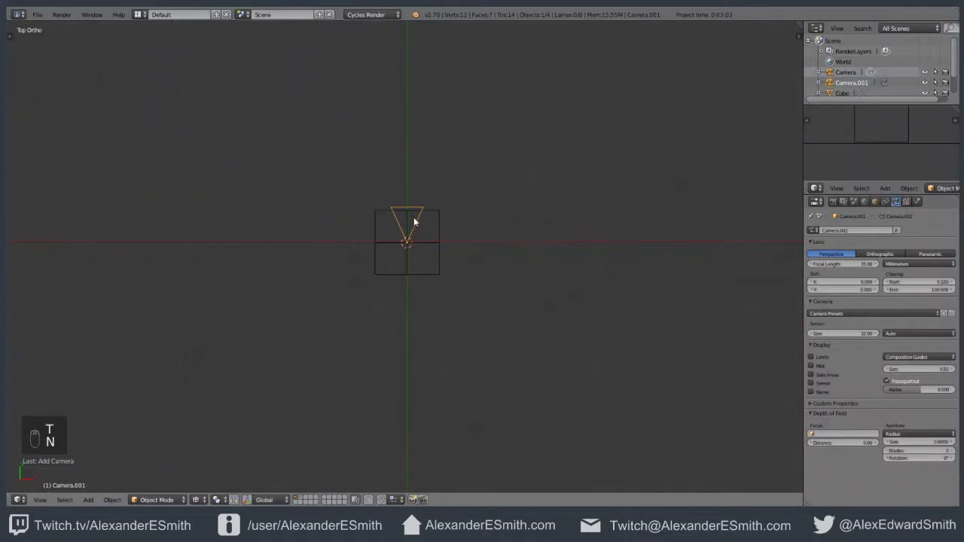
pyautogui.press('g')
pyautogui.click(440, 459)
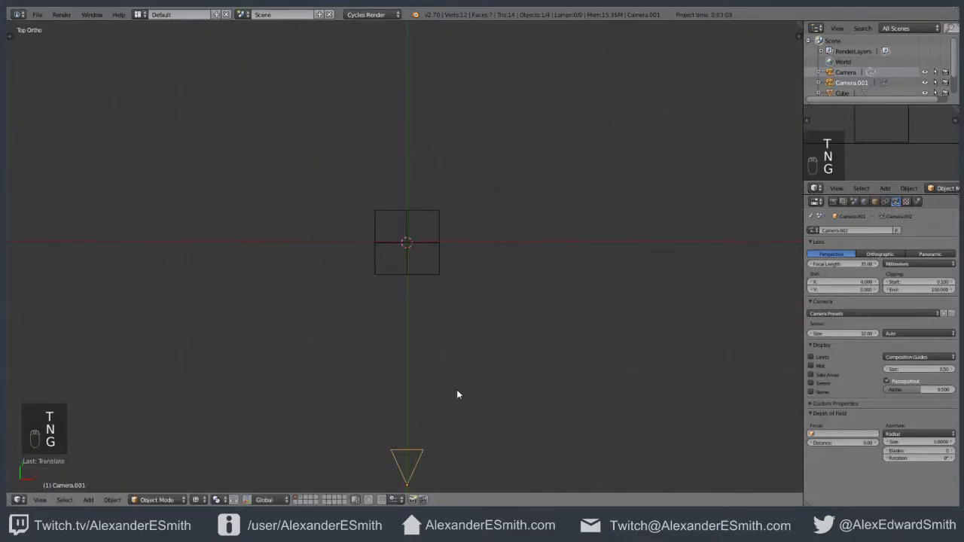
# Step: Make the new camera the active scene camera and look through it
pyautogui.press('KP_0')
pyautogui.press('KP_0')
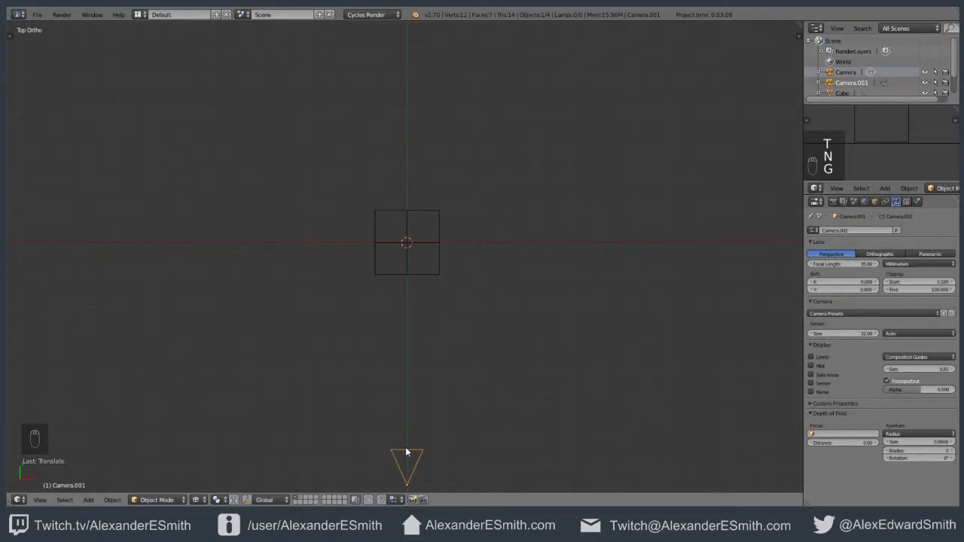
pyautogui.press('ctrl+KP_0')
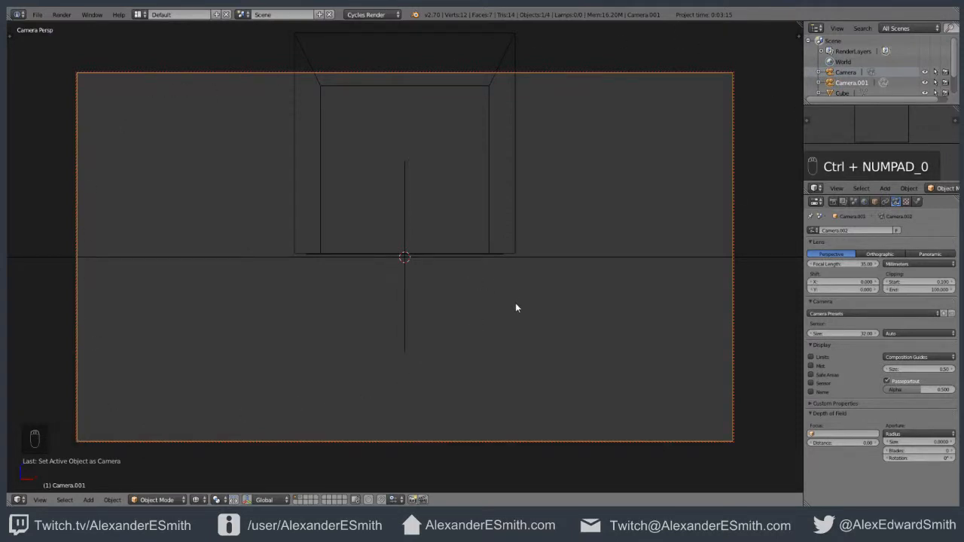
pyautogui.press('g')
pyautogui.press('z')
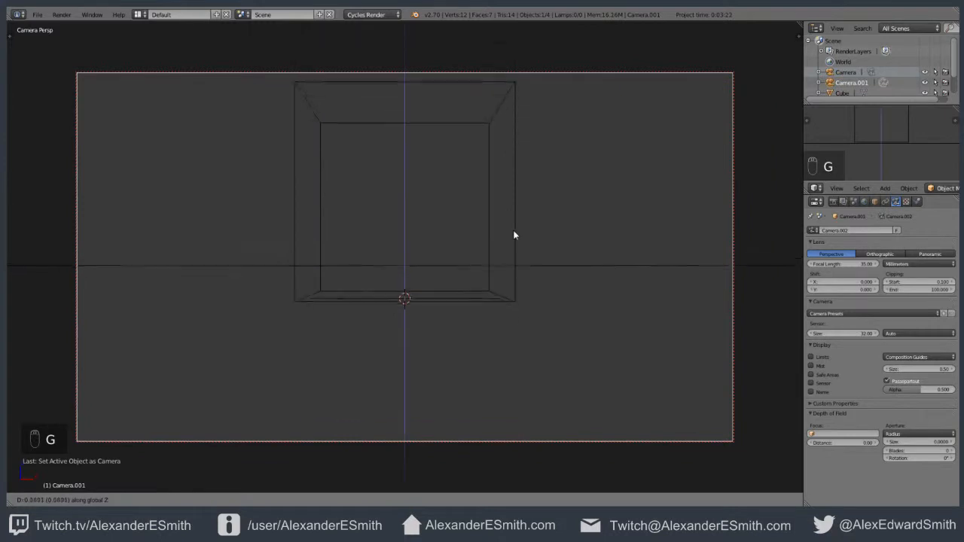
pyautogui.click(523, 195)
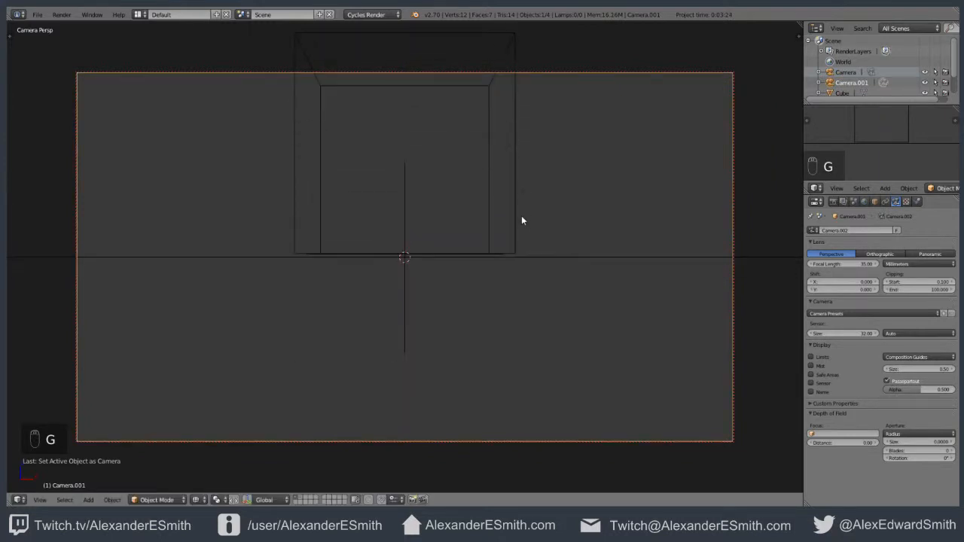
pyautogui.press('z')
pyautogui.press('z')
pyautogui.press('z')
pyautogui.press('g')
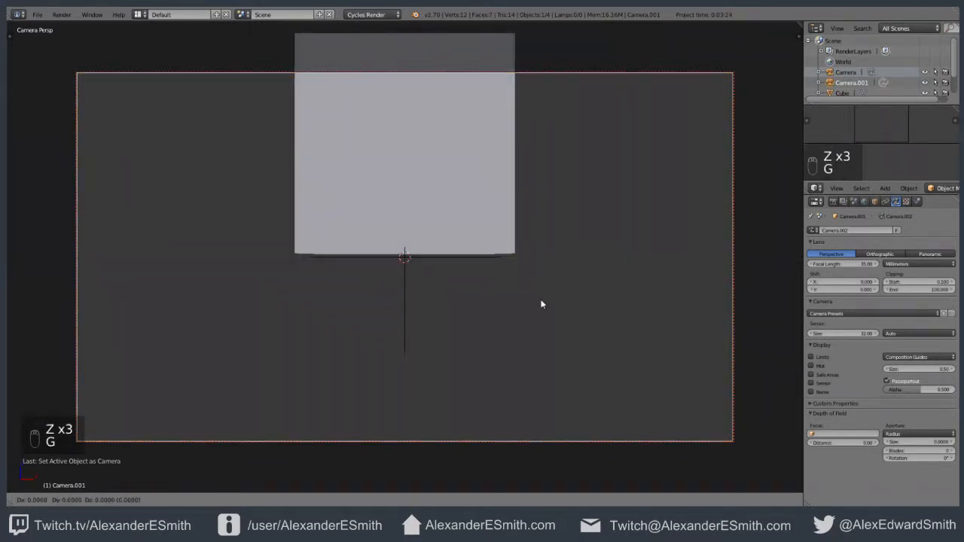
pyautogui.press('Escape')
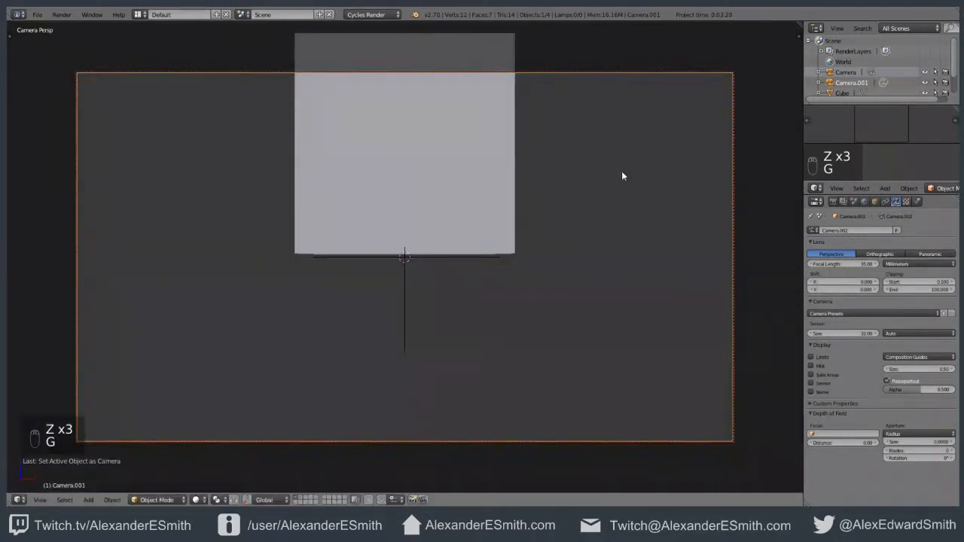
# Step: Check that Lock Camera to View is enabled in the viewport's view settings
pyautogui.press('t')
pyautogui.press('n')
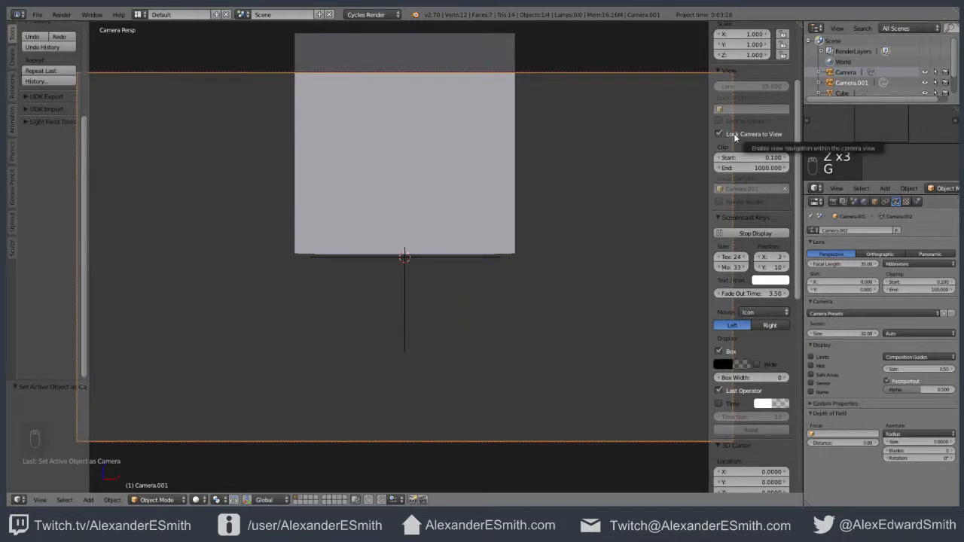
pyautogui.press('n')
pyautogui.press('n')
pyautogui.press('n')
pyautogui.press('n')
pyautogui.press('n')
pyautogui.press('n')
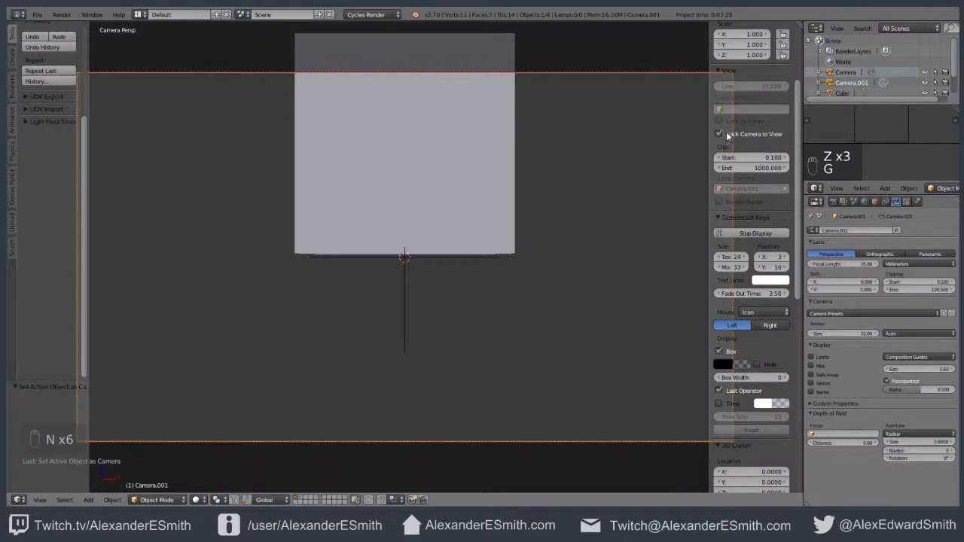
pyautogui.scroll(1, 730, 133)
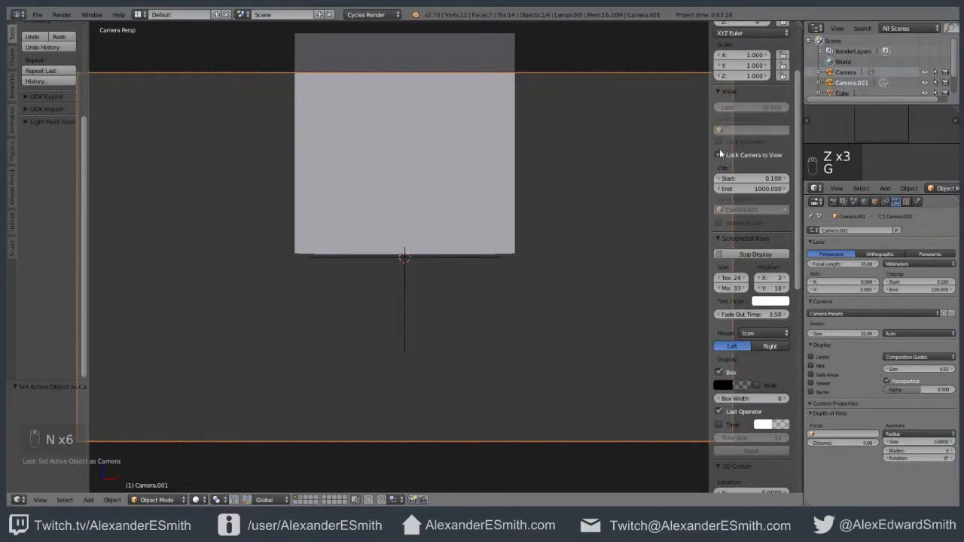
pyautogui.press('n')
pyautogui.press('t')
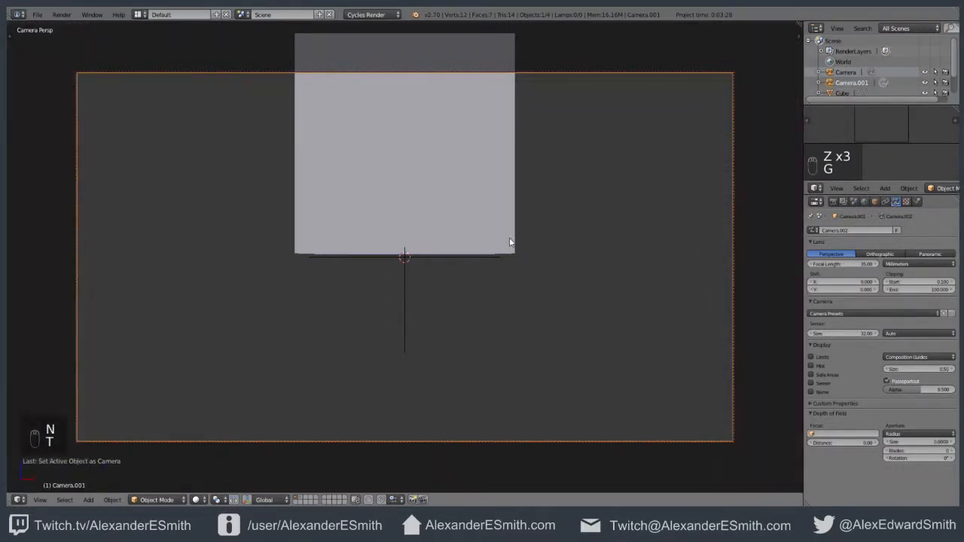
# Step: Reposition the locked camera to a three-quarter view of the cube from above, with the viewport in Material shading
pyautogui.keyDown('shift'); pyautogui.moveTo(509, 238); pyautogui.dragTo(510, 202, button='middle'); pyautogui.keyUp('shift')
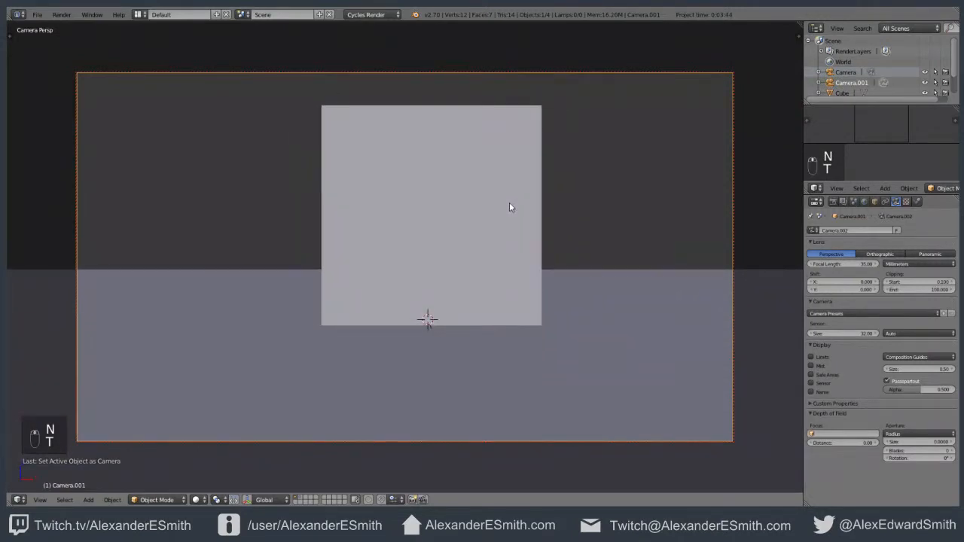
pyautogui.keyDown('shift'); pyautogui.moveTo(518, 170); pyautogui.dragTo(504, 239, button='middle'); pyautogui.keyUp('shift')
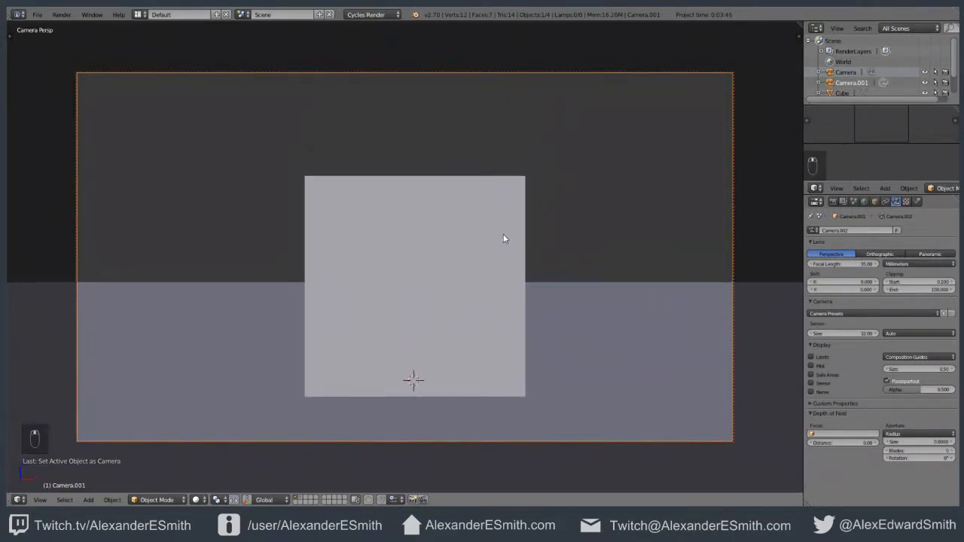
pyautogui.moveTo(502, 148)
pyautogui.mouseDown(button='middle')
pyautogui.moveTo(490, 213)
pyautogui.moveTo(497, 166)
pyautogui.mouseUp(button='middle')
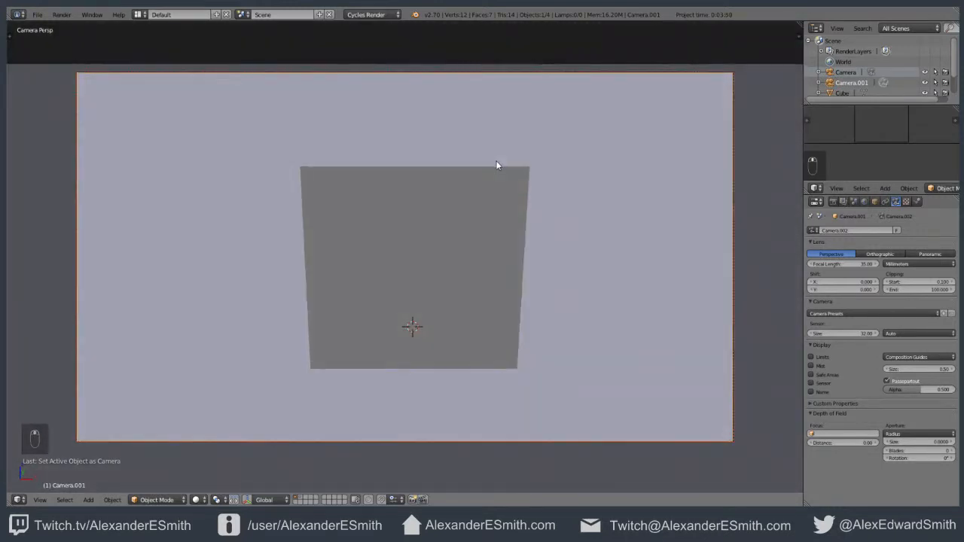
pyautogui.click(199, 500)
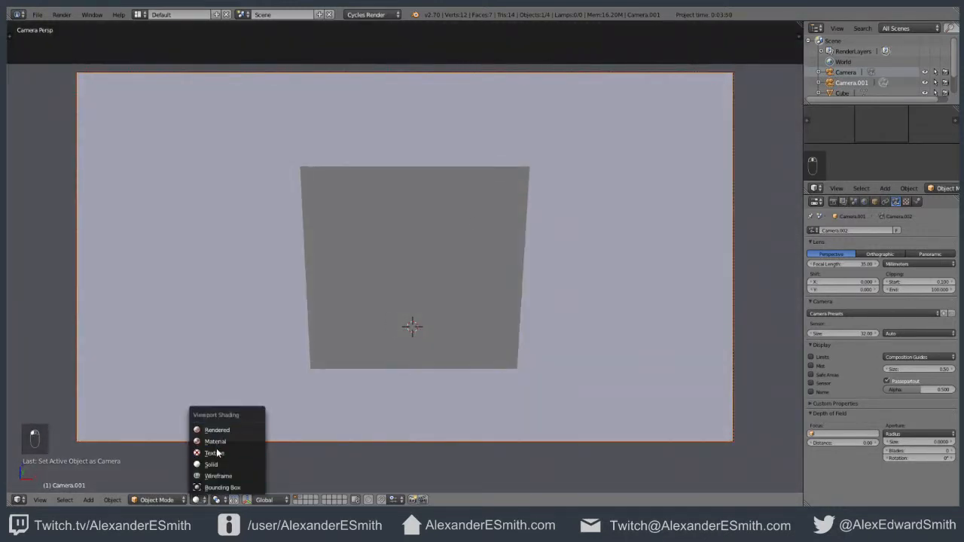
pyautogui.click(216, 442)
pyautogui.moveTo(473, 204)
pyautogui.mouseDown(button='middle')
pyautogui.moveTo(483, 217)
pyautogui.moveTo(476, 214)
pyautogui.moveTo(592, 196)
pyautogui.moveTo(605, 211)
pyautogui.moveTo(547, 220)
pyautogui.moveTo(468, 218)
pyautogui.moveTo(462, 207)
pyautogui.mouseUp(button='middle')
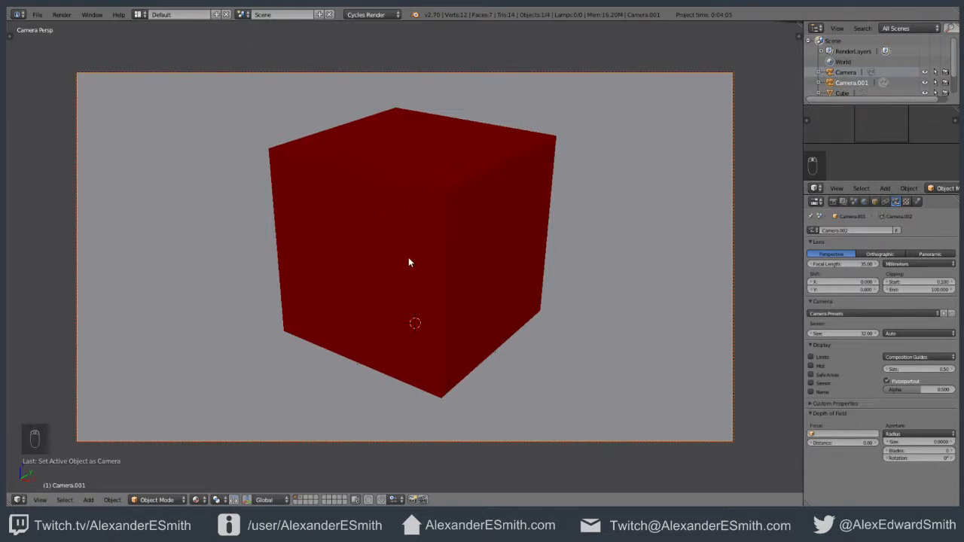
pyautogui.moveTo(368, 218); pyautogui.dragTo(344, 213, button='middle')
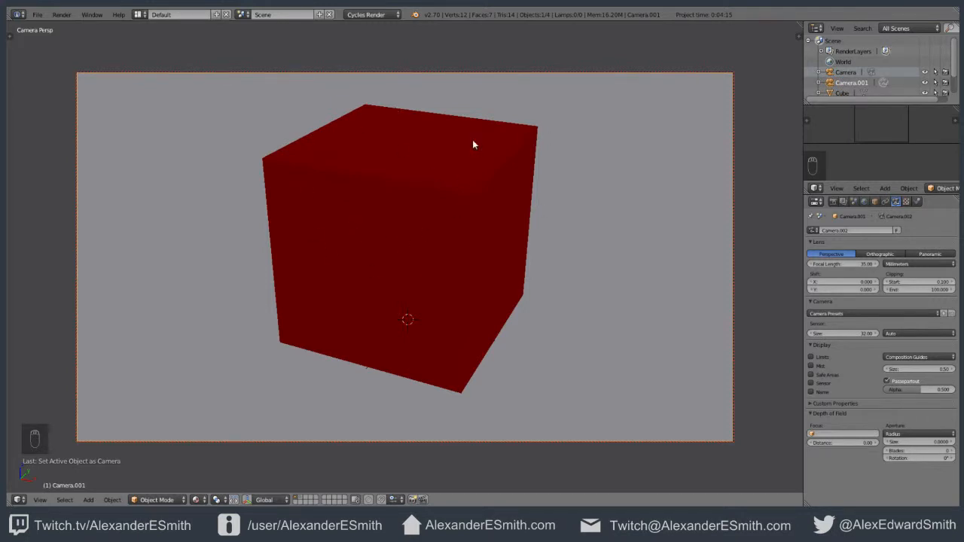
# Step: Show the scene from above in wireframe and rename the empty at the origin to Camera Pivot
pyautogui.press('KP_1')
pyautogui.press('KP_7')
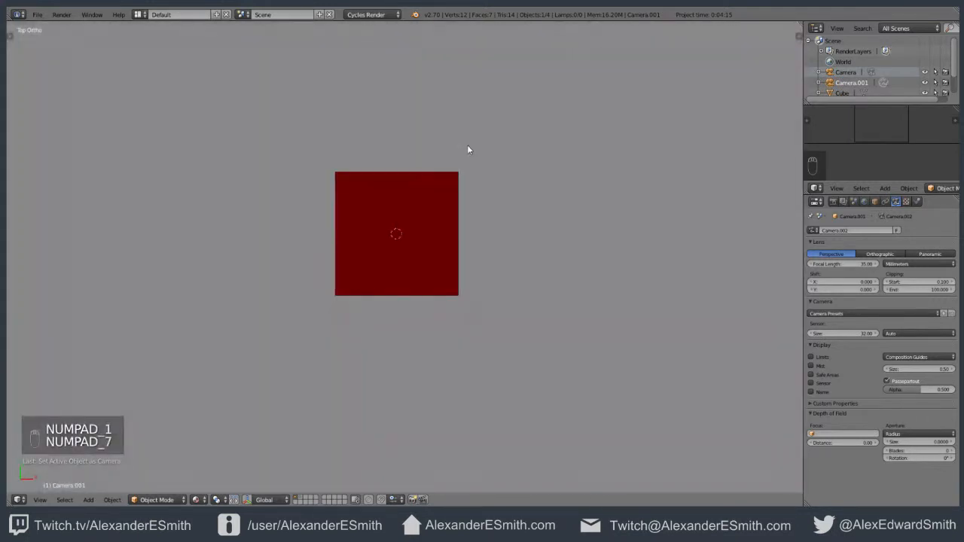
pyautogui.scroll(-5, 467, 149)
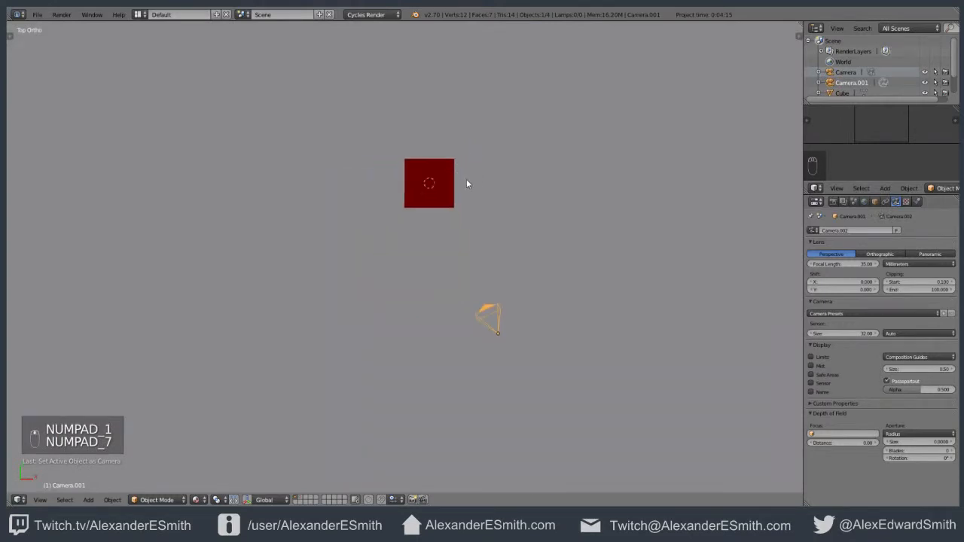
pyautogui.keyDown('shift'); pyautogui.moveTo(467, 179); pyautogui.dragTo(464, 197, button='middle'); pyautogui.keyUp('shift')
pyautogui.press('z')
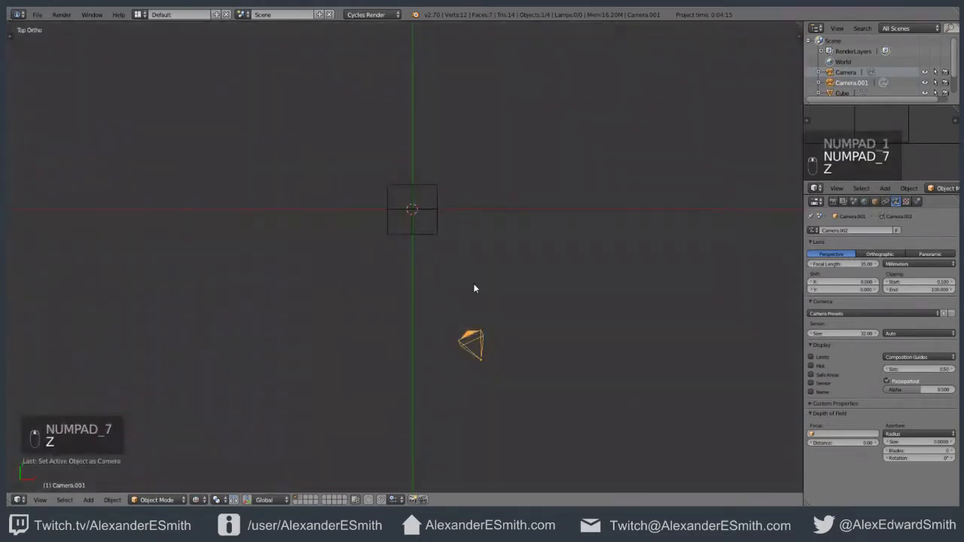
pyautogui.rightClick(413, 226)
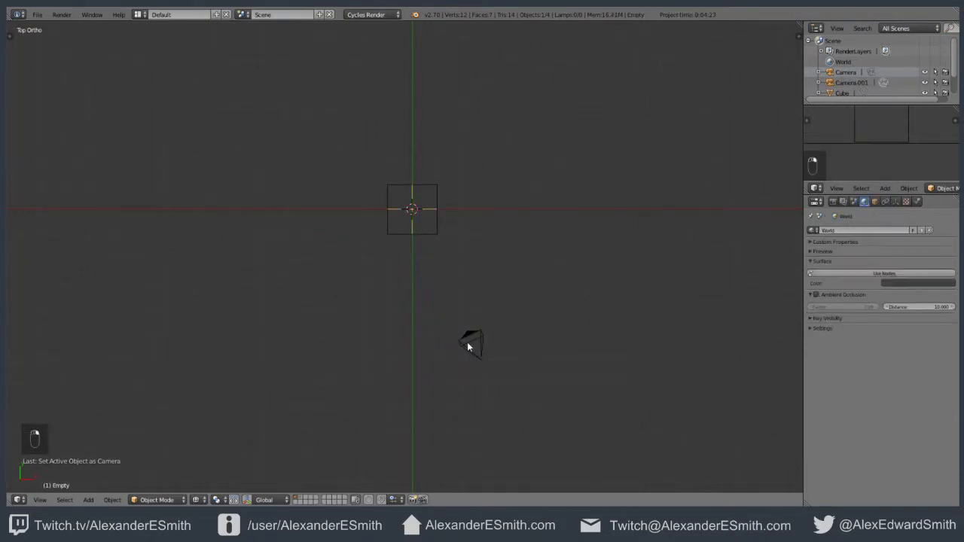
pyautogui.click(874, 202)
pyautogui.doubleClick(851, 231)
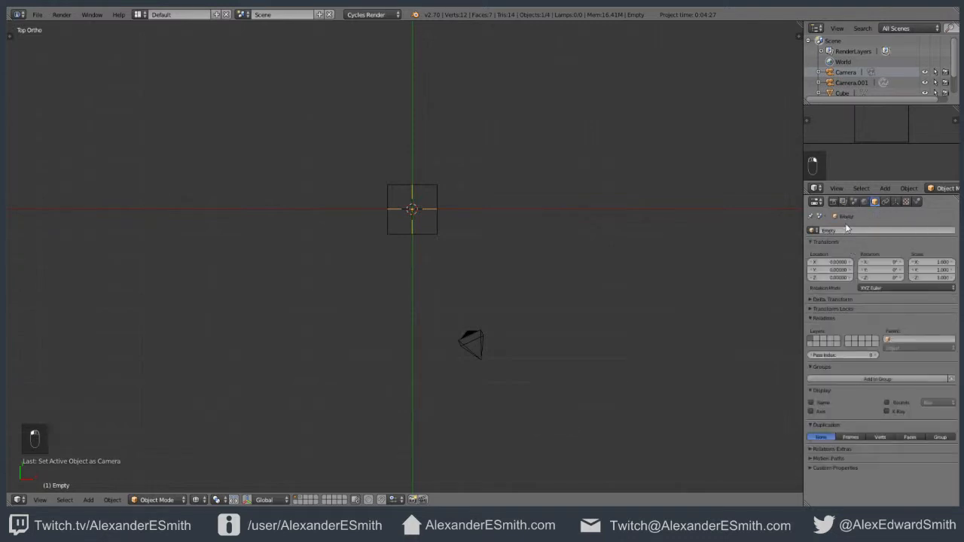
pyautogui.press('BackSpace')
pyautogui.press('Return')
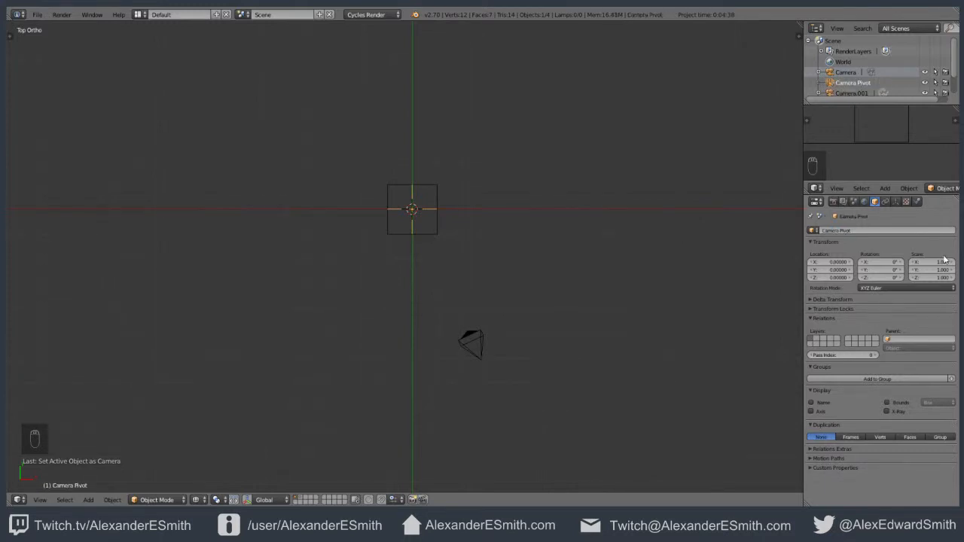
# Step: Add a Child Of constraint to the new camera with Camera Pivot as its target
pyautogui.rightClick(476, 344)
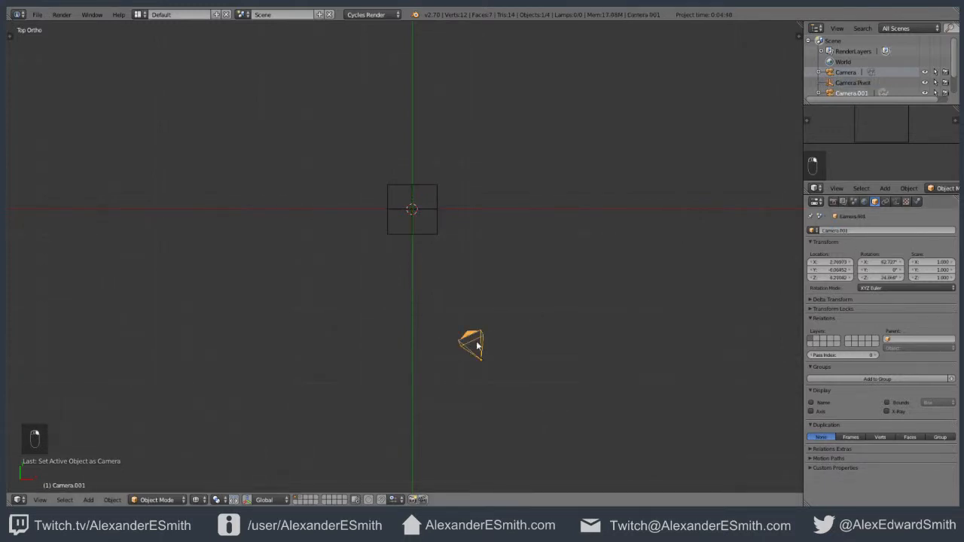
pyautogui.click(886, 201)
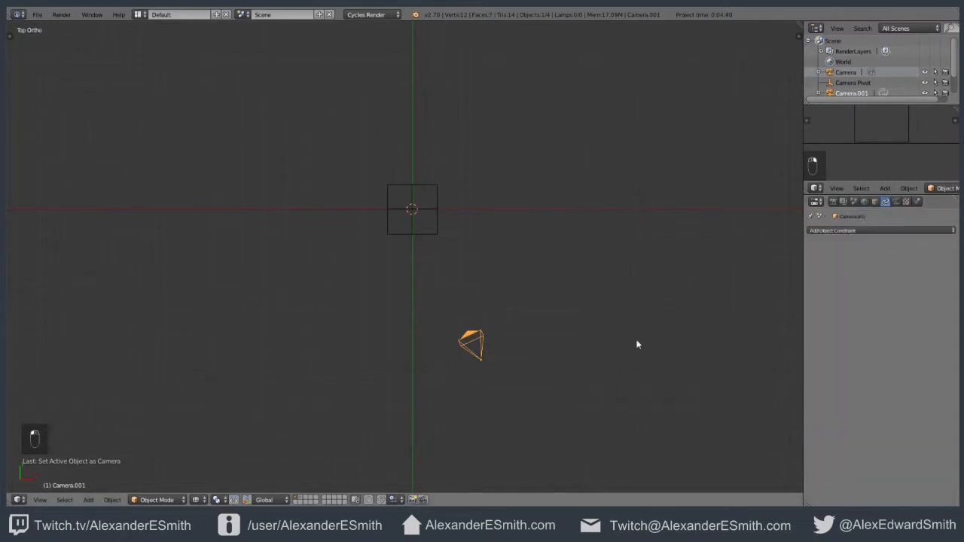
pyautogui.click(886, 230)
pyautogui.click(912, 258)
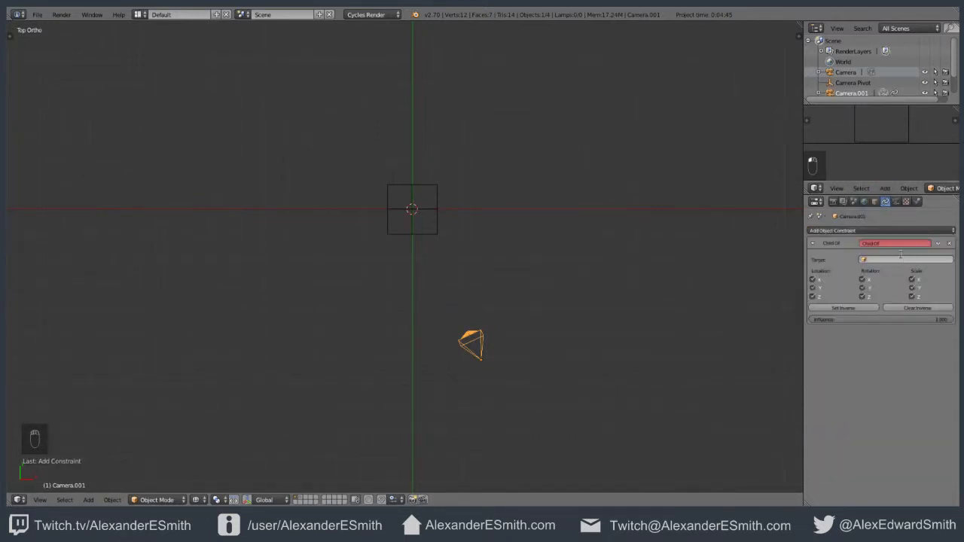
pyautogui.click(911, 259)
pyautogui.click(889, 279)
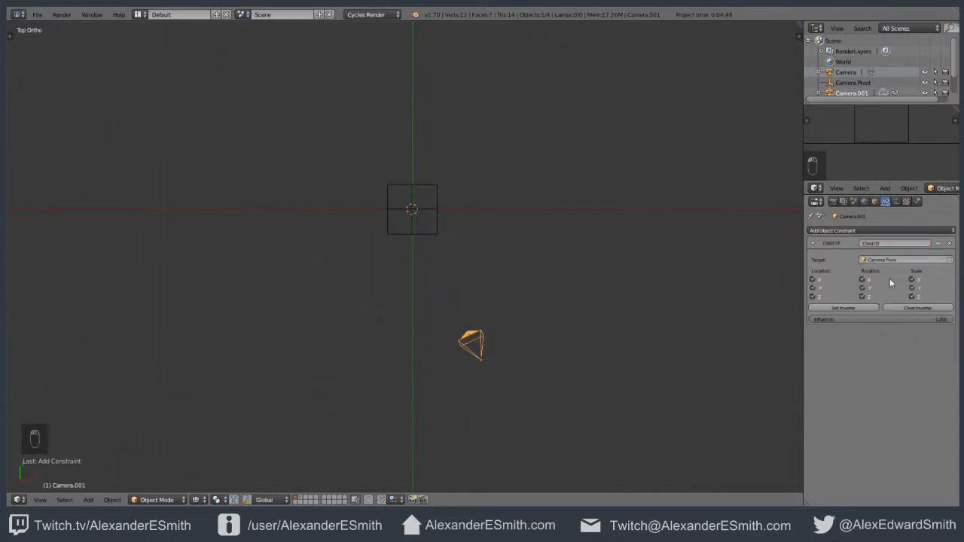
# Step: Try rotating the Camera Pivot empty from the top view and from an oblique view to test the camera's constraint
pyautogui.press('r')
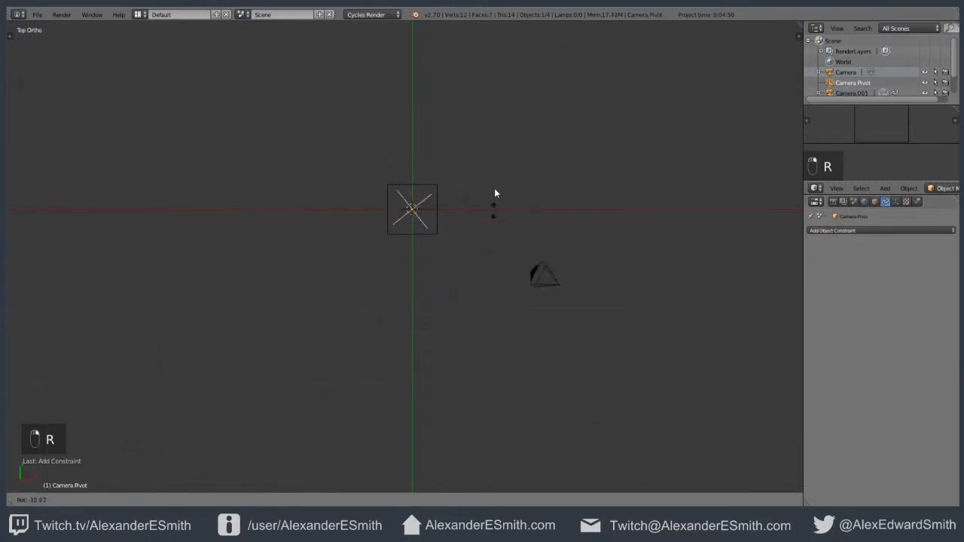
pyautogui.rightClick(451, 256)
pyautogui.moveTo(451, 280); pyautogui.dragTo(445, 226, button='middle')
pyautogui.press('r')
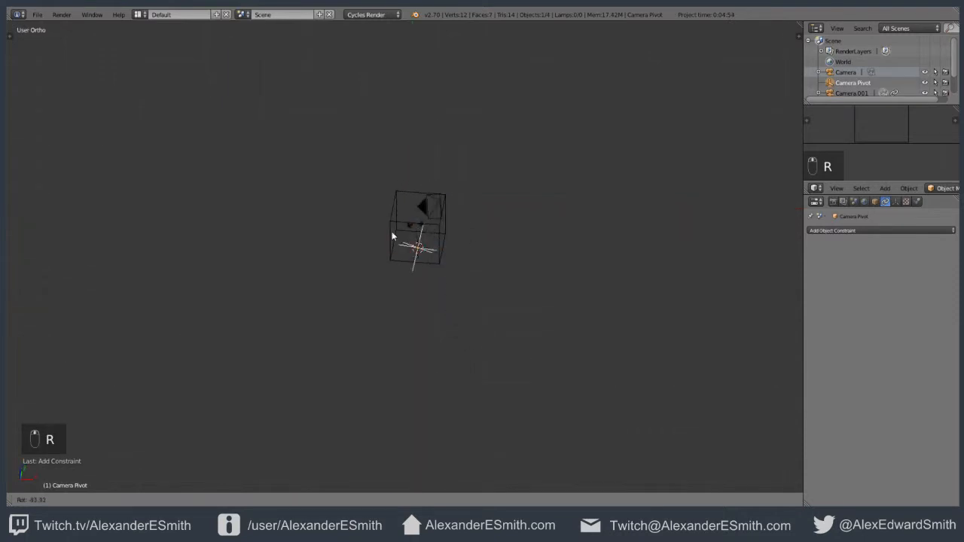
pyautogui.click(475, 237)
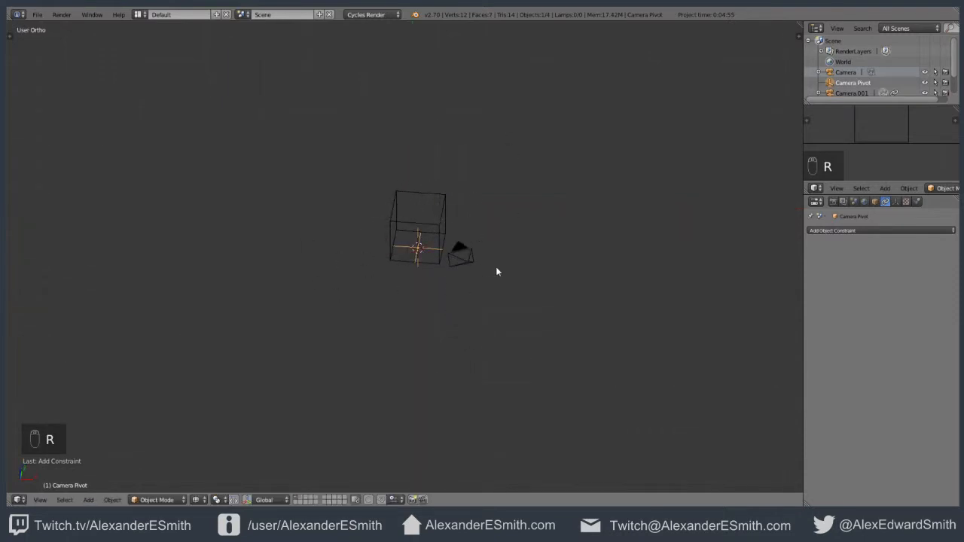
pyautogui.press('KP_7')
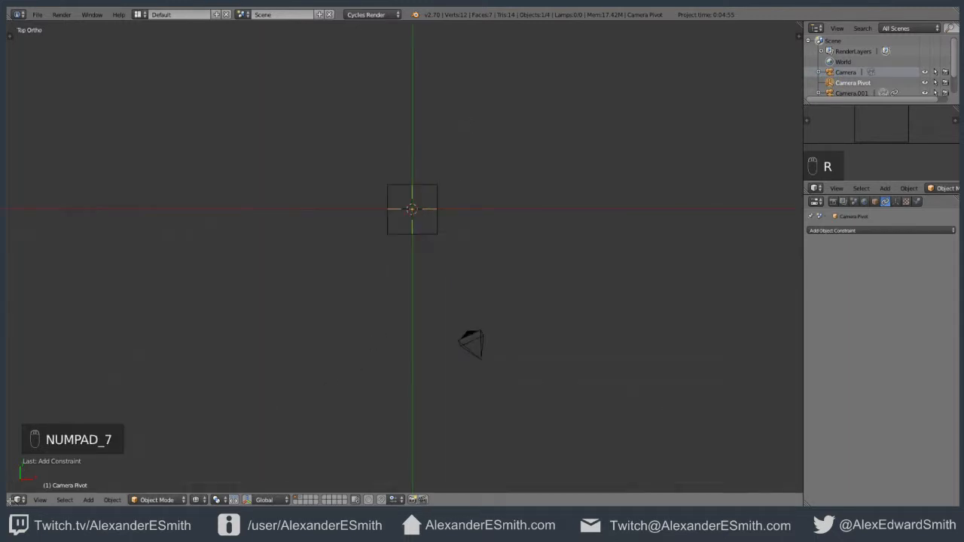
# Step: Split off a strip below the 3D view and turn it into a Timeline editor
pyautogui.moveTo(10, 499); pyautogui.dragTo(11, 427)
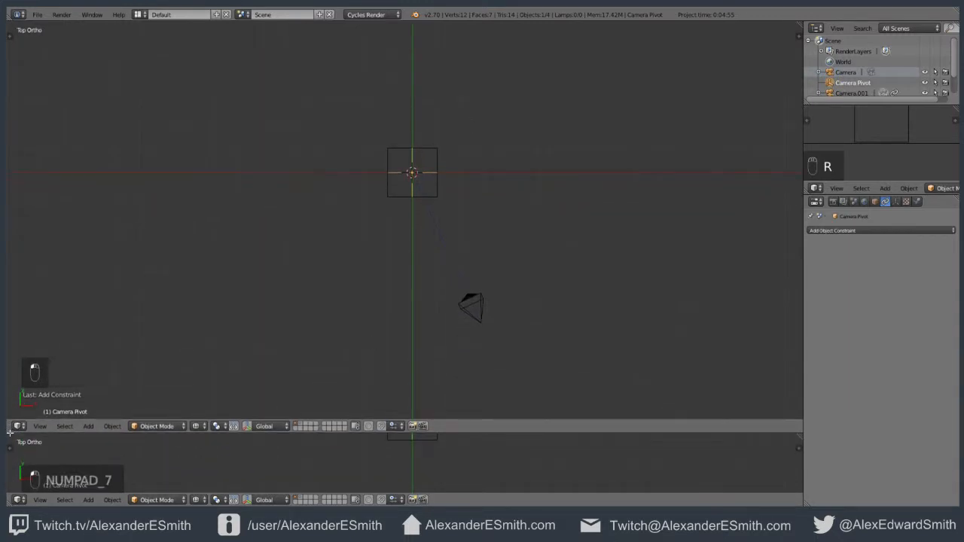
pyautogui.click(19, 500)
pyautogui.click(43, 470)
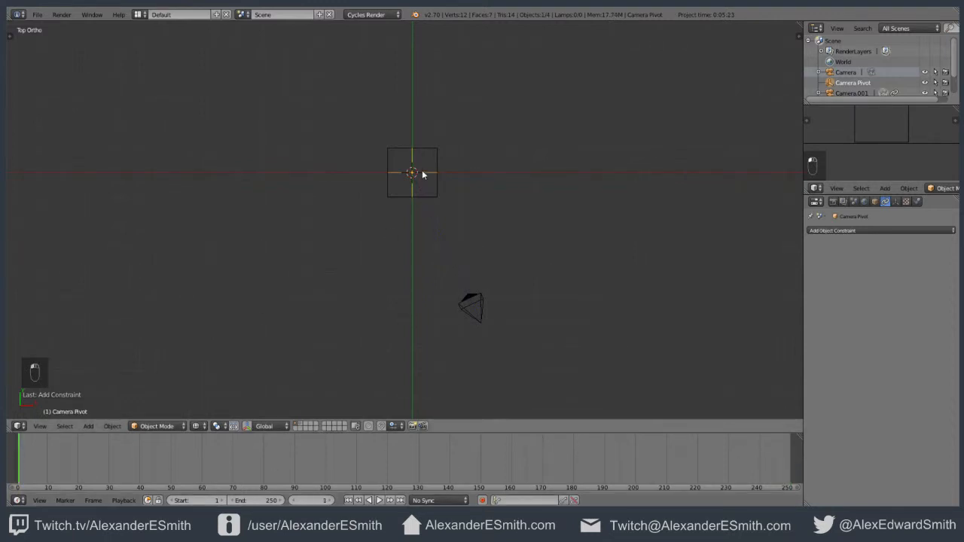
# Step: Set the timeline's active keying set to Rotation
pyautogui.click(520, 500)
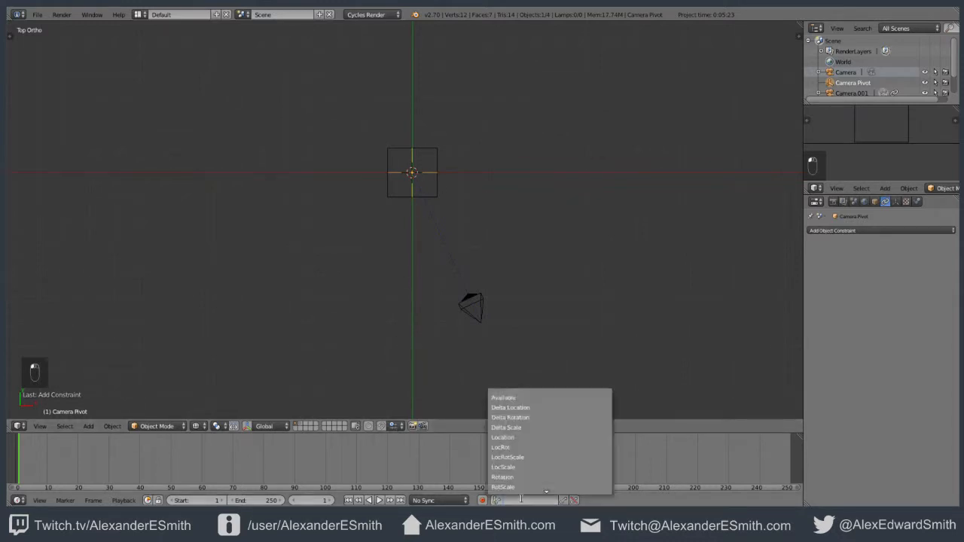
pyautogui.click(520, 447)
pyautogui.click(521, 500)
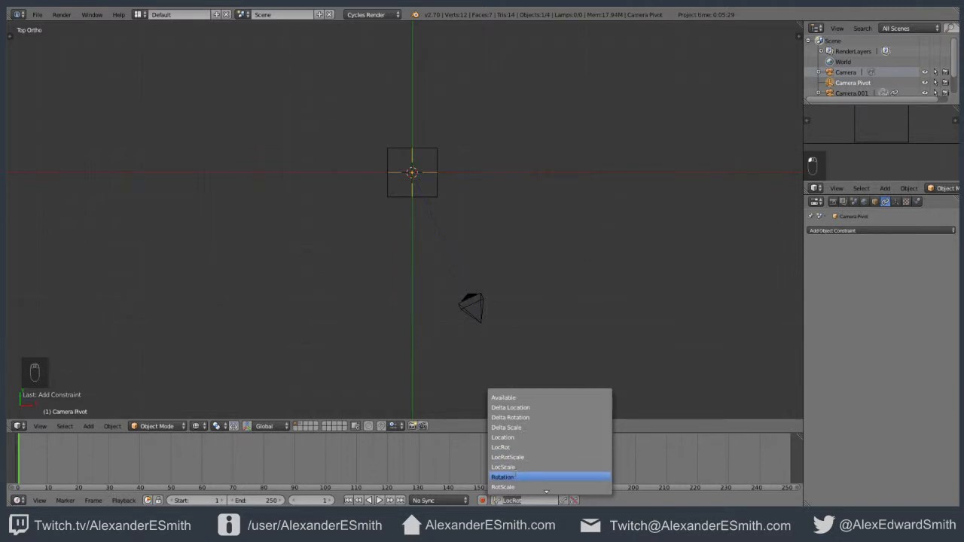
pyautogui.click(516, 477)
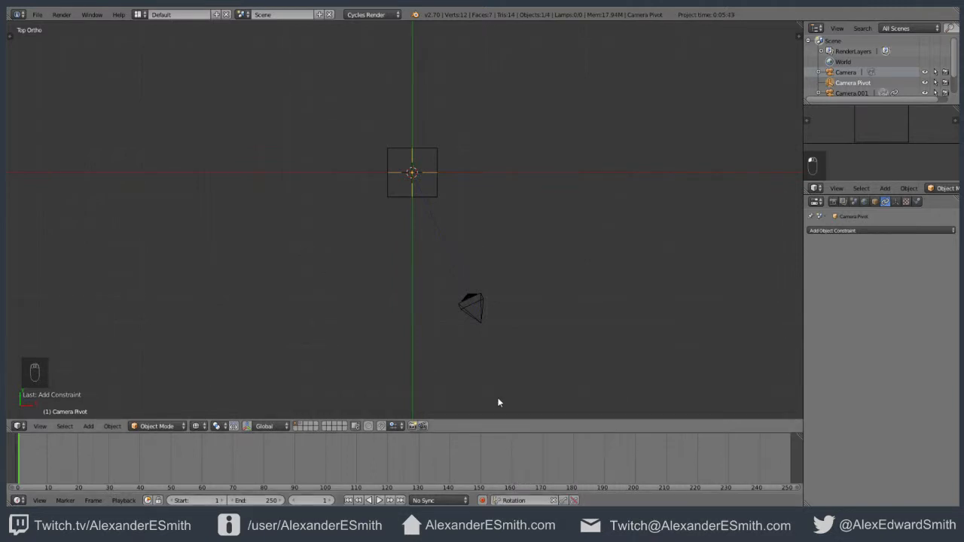
# Step: Keep Rotation as the active keying set and insert a rotation keyframe for the Camera Pivot at frame 1
pyautogui.click(497, 501)
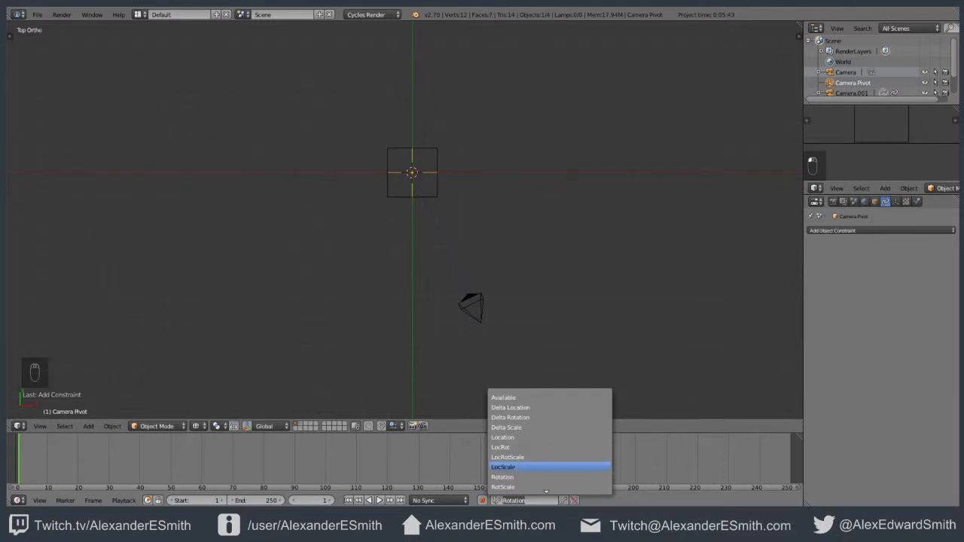
pyautogui.click(513, 478)
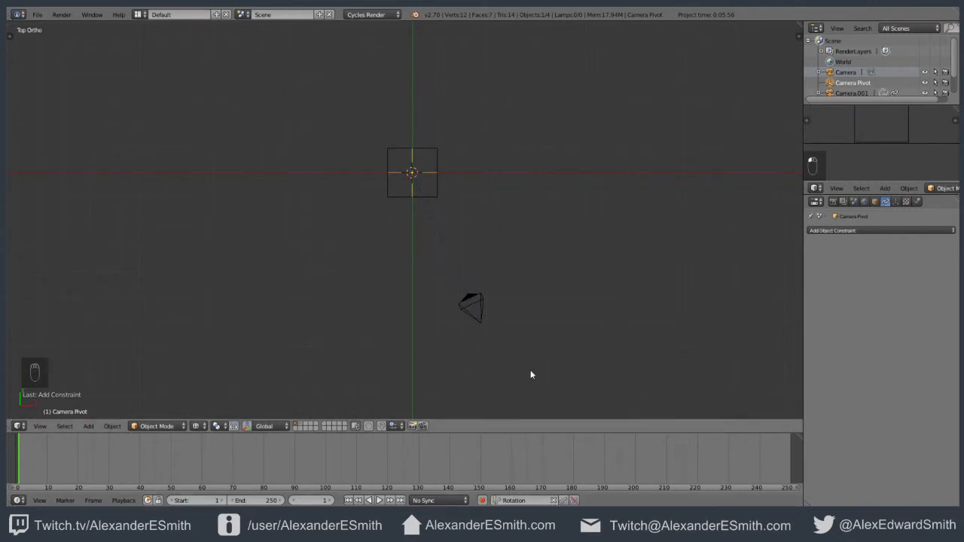
pyautogui.click(564, 501)
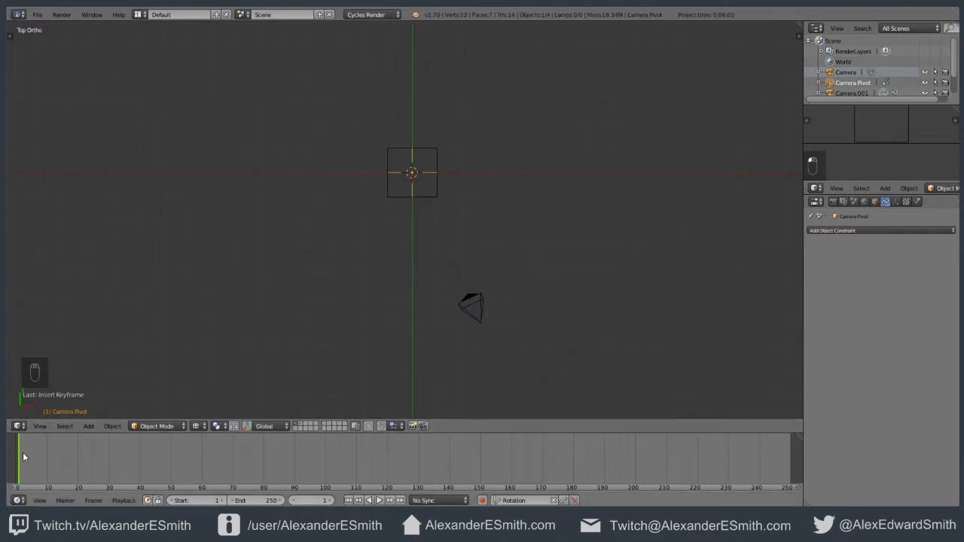
# Step: Keyframe a full 360° rotation of the Camera Pivot at frame 250 and play back the animation
pyautogui.moveTo(22, 452); pyautogui.dragTo(685, 479)
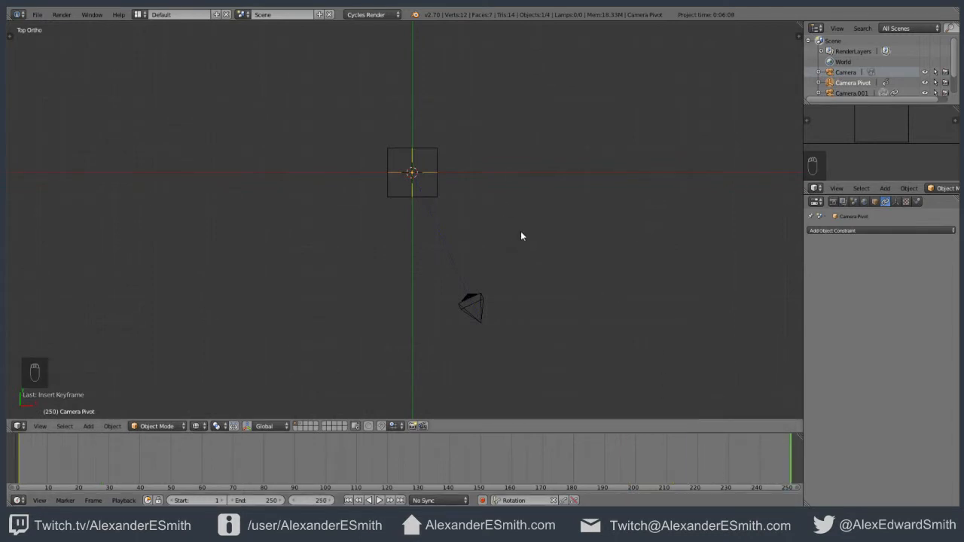
pyautogui.press('r')
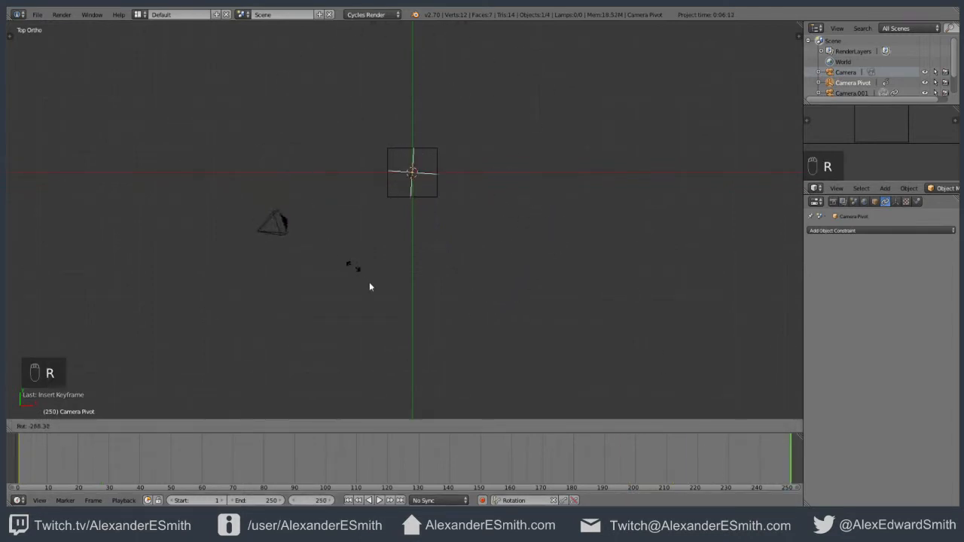
pyautogui.click(517, 228)
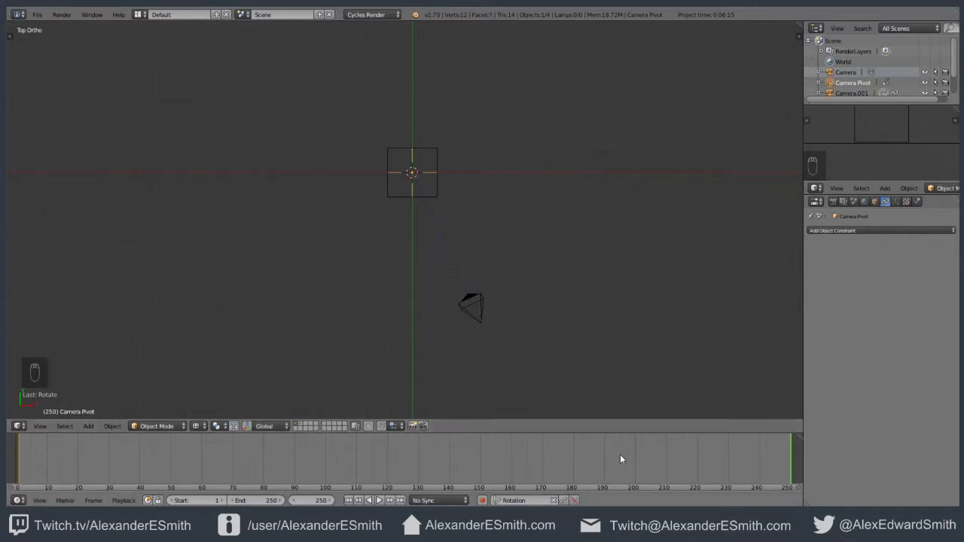
pyautogui.click(567, 500)
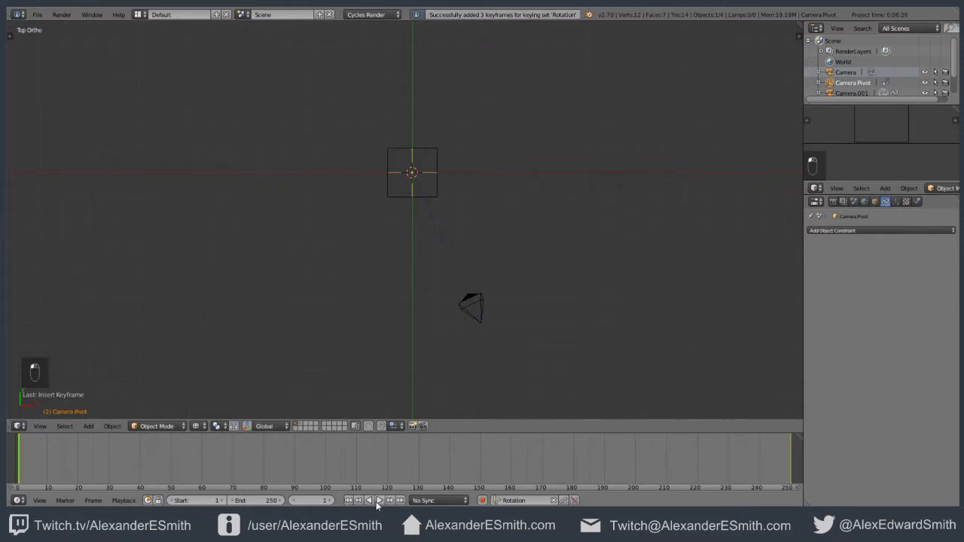
pyautogui.click(379, 501)
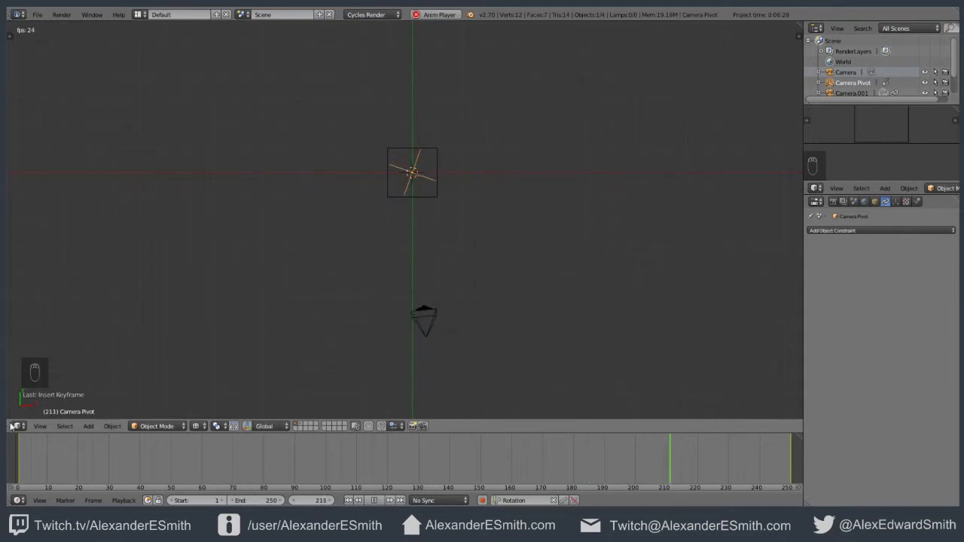
# Step: Split off a narrow area beside the 3D view, turn it into a Graph Editor and widen it
pyautogui.moveTo(11, 418); pyautogui.dragTo(132, 436)
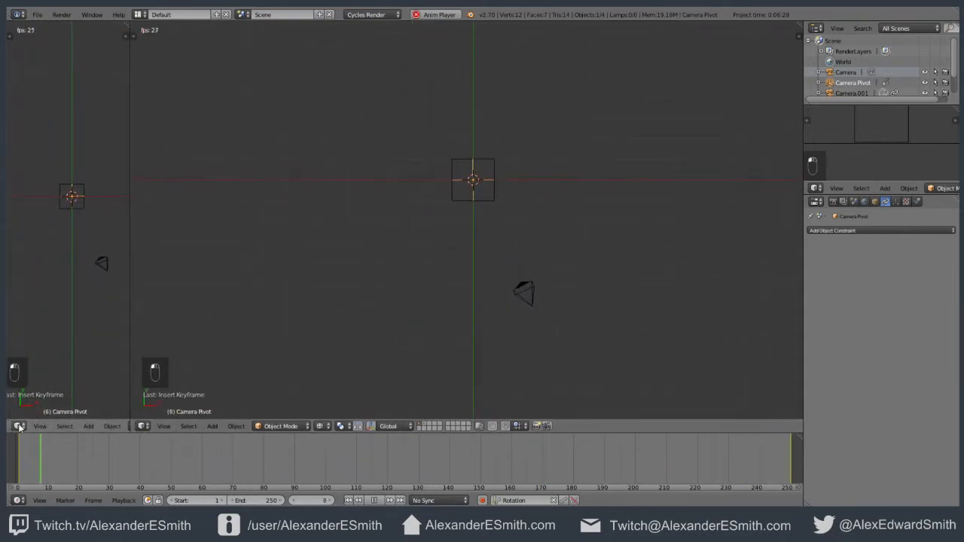
pyautogui.click(18, 426)
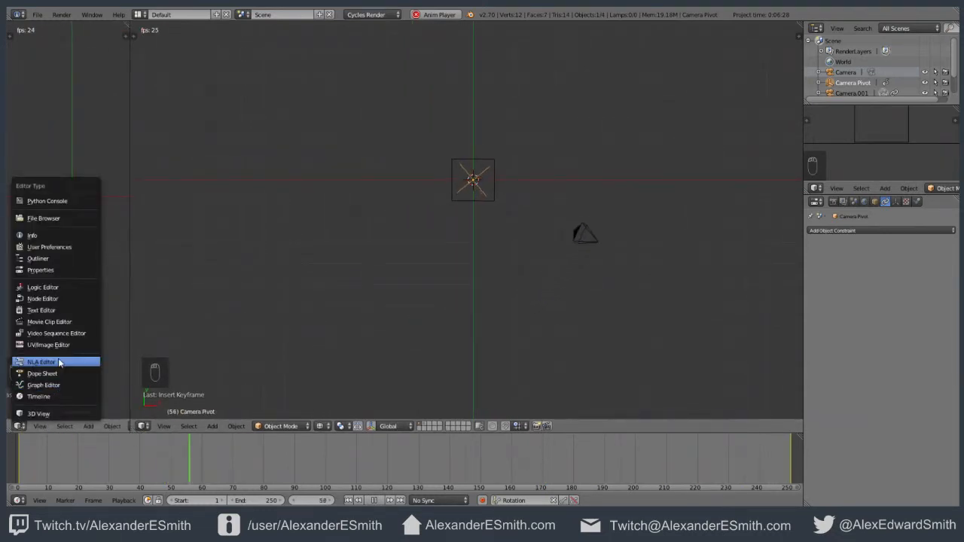
pyautogui.click(51, 384)
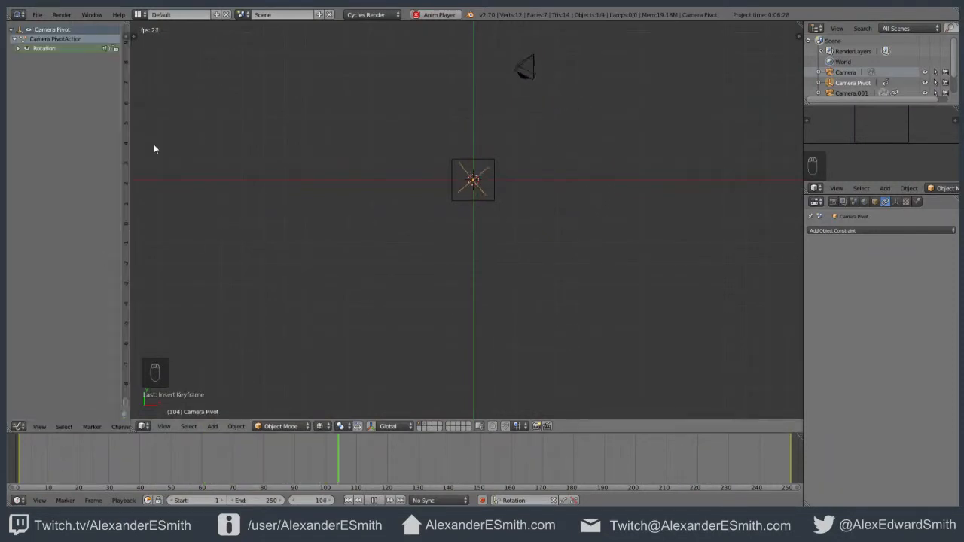
pyautogui.moveTo(130, 140); pyautogui.dragTo(331, 134)
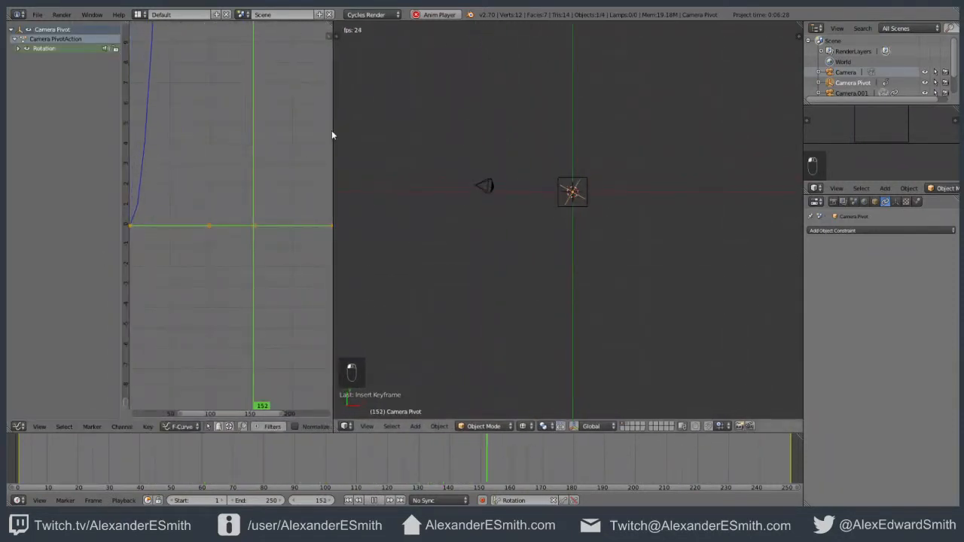
# Step: Expand the Camera Pivot's Rotation channels in the Graph Editor and select the Z Euler Rotation curve
pyautogui.moveTo(188, 87); pyautogui.dragTo(246, 189, button='middle')
pyautogui.scroll(-2, 246, 189)
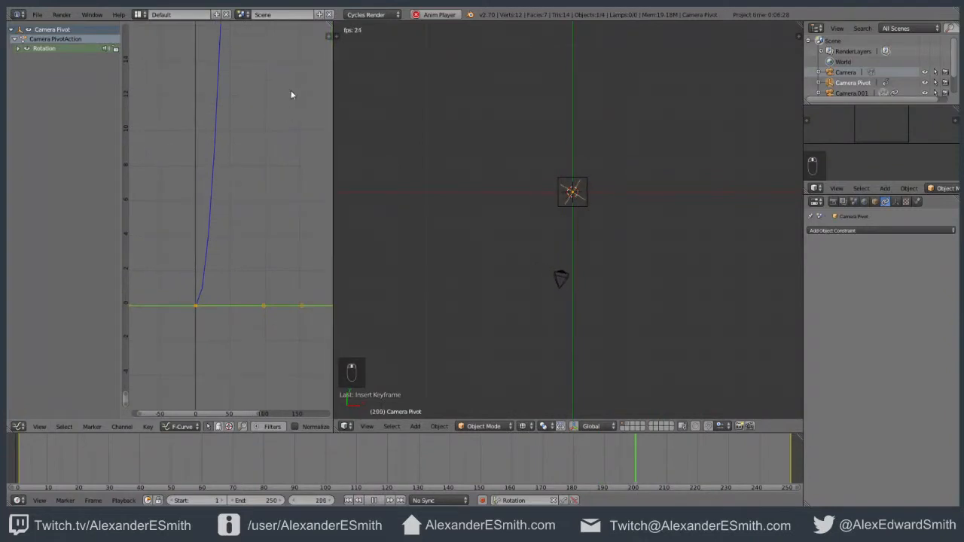
pyautogui.moveTo(224, 137); pyautogui.dragTo(201, 207, button='middle')
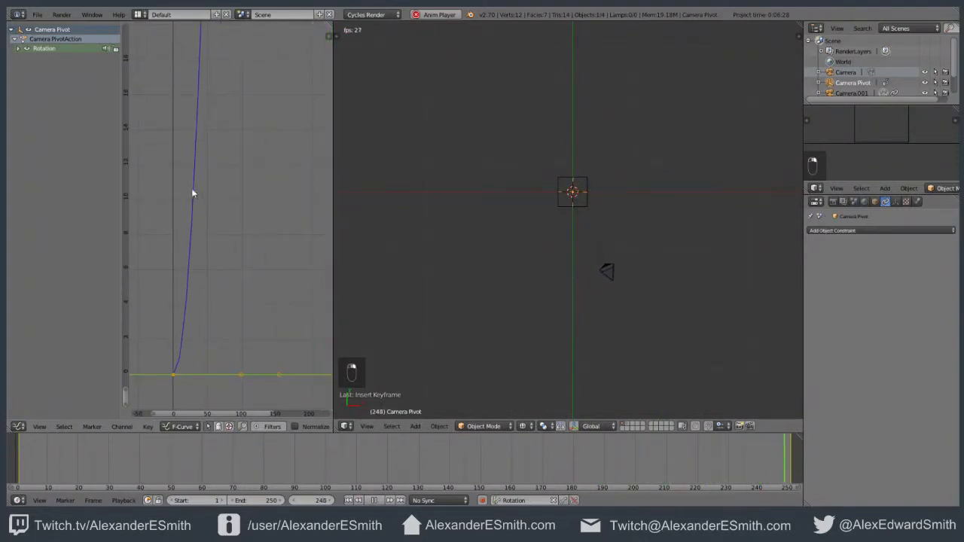
pyautogui.click(192, 194)
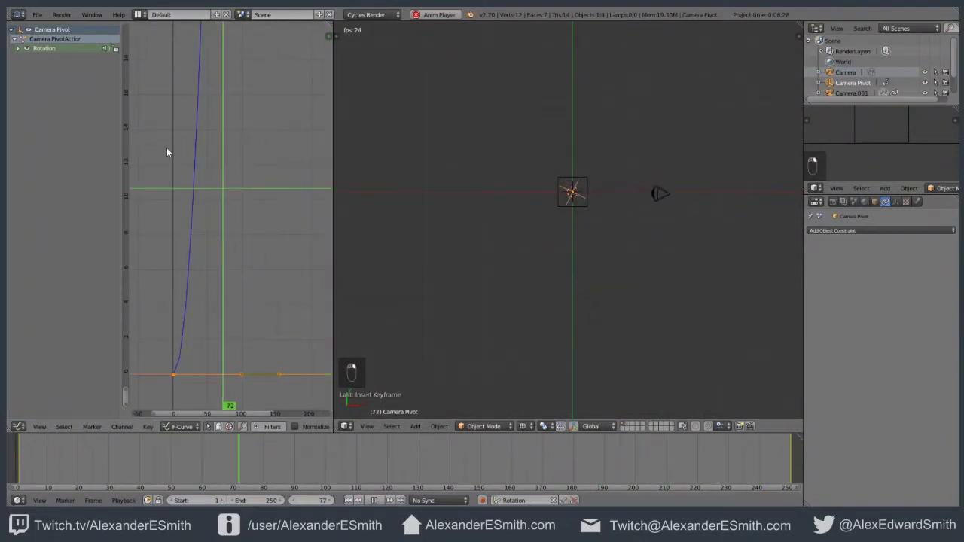
pyautogui.click(18, 49)
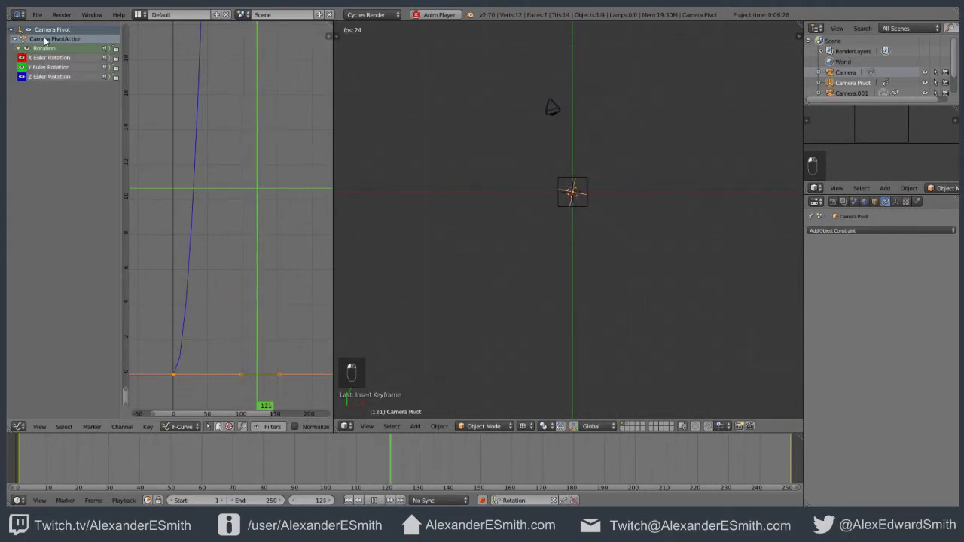
pyautogui.click(47, 74)
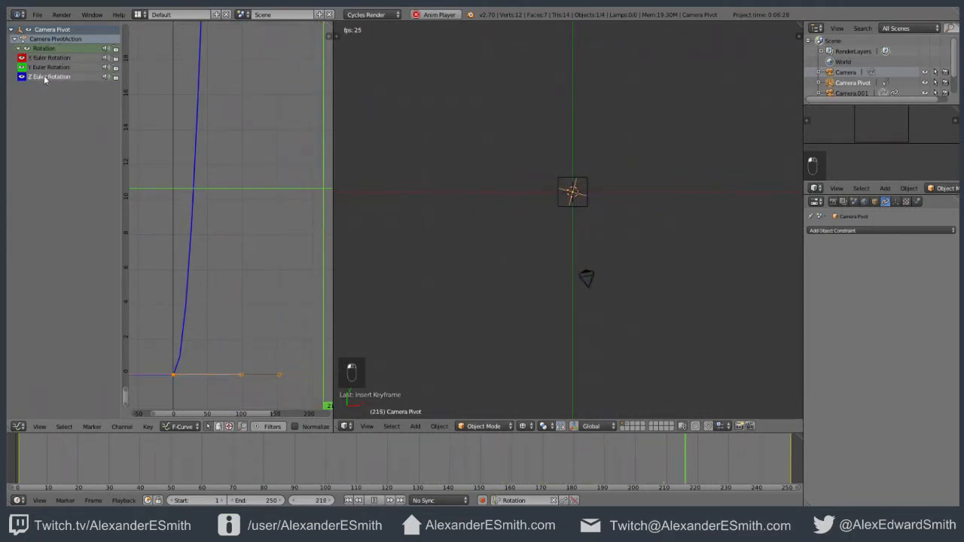
# Step: Select the first keyframe of the Z Euler Rotation curve and set its interpolation to Linear
pyautogui.click(175, 375)
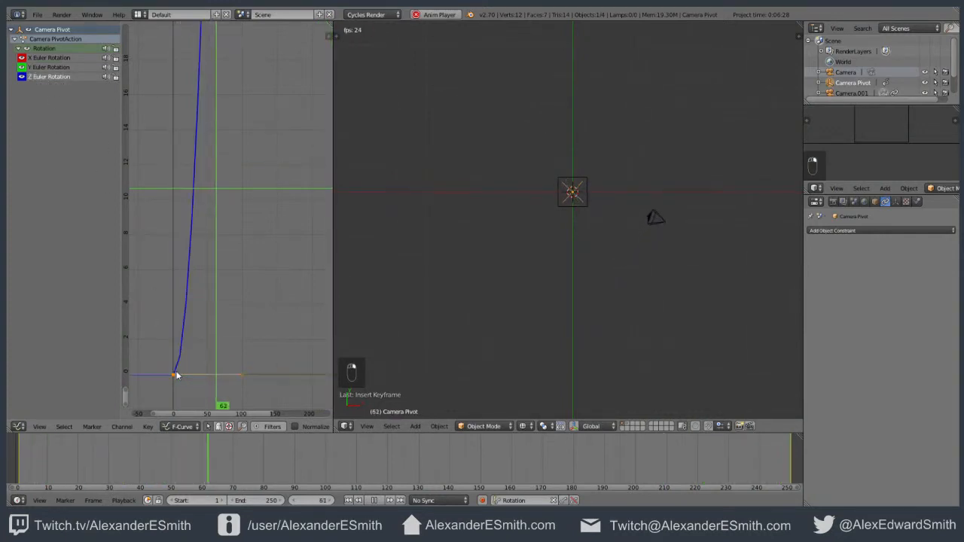
pyautogui.click(178, 374)
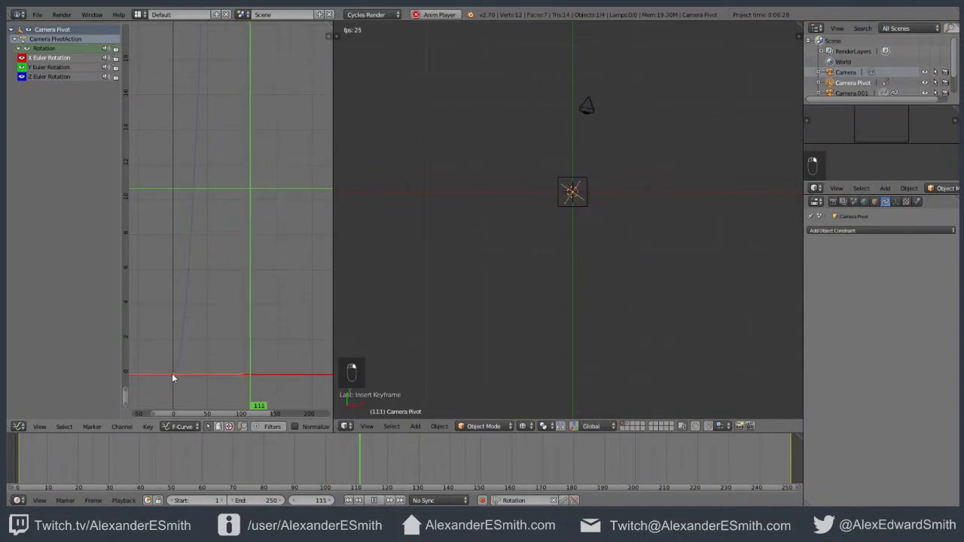
pyautogui.rightClick(172, 375)
pyautogui.rightClick(172, 375)
pyautogui.rightClick(172, 374)
pyautogui.rightClick(172, 374)
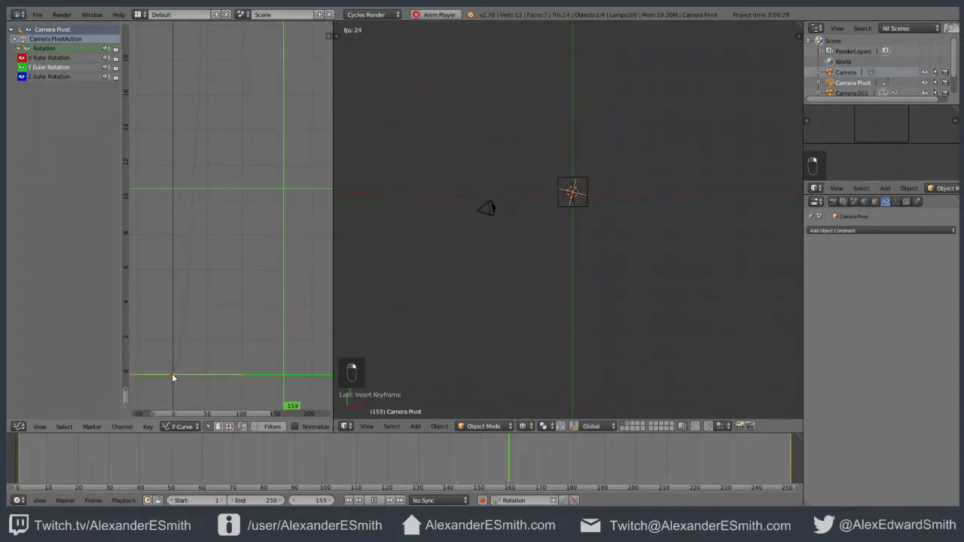
pyautogui.rightClick(172, 374)
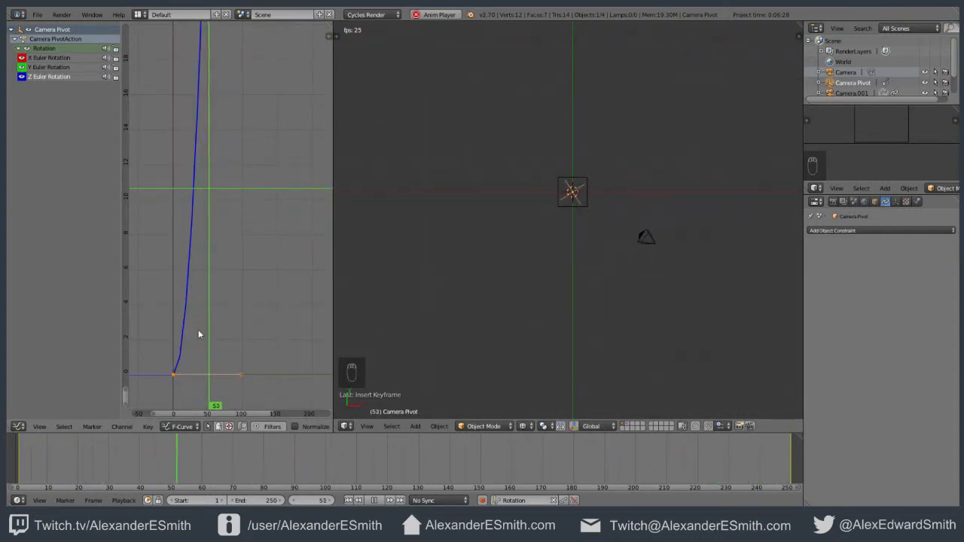
pyautogui.rightClick(174, 376)
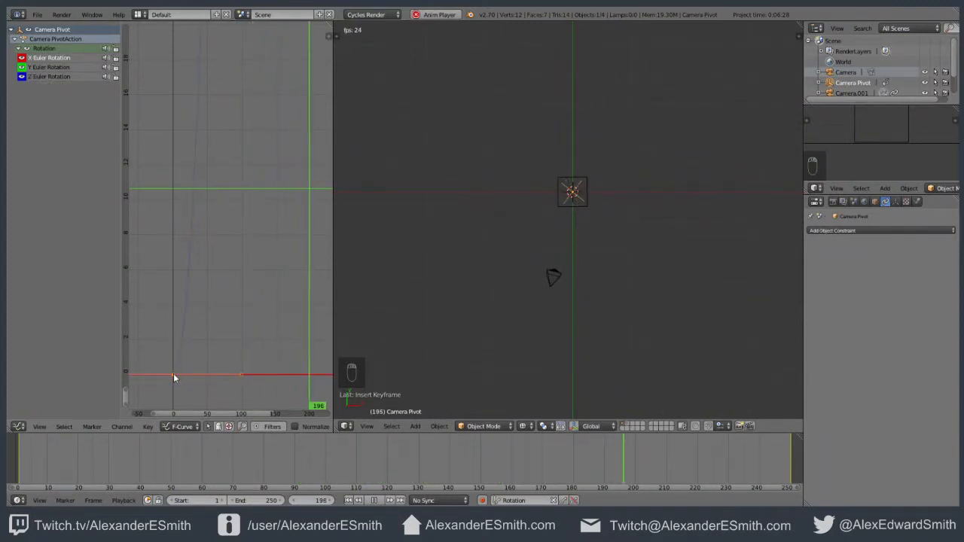
pyautogui.rightClick(174, 374)
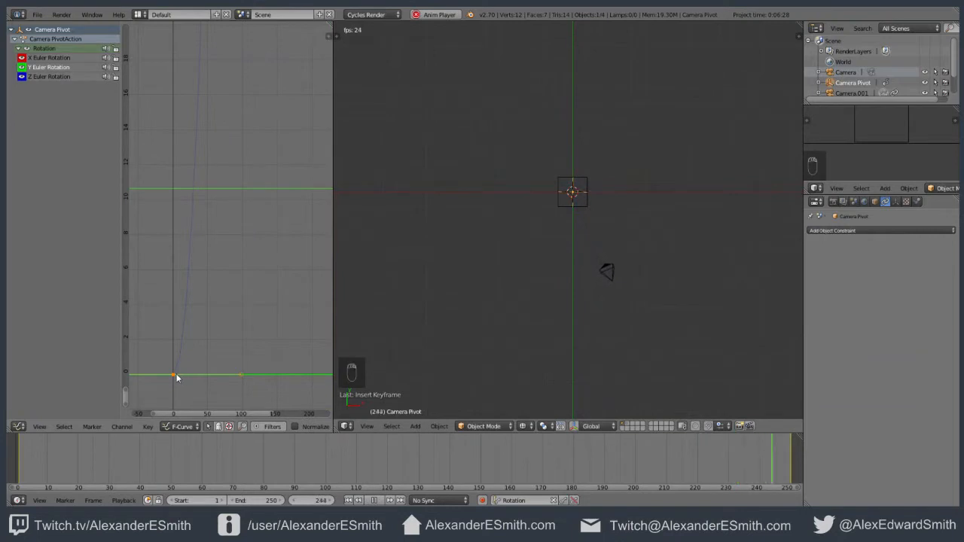
pyautogui.rightClick(174, 375)
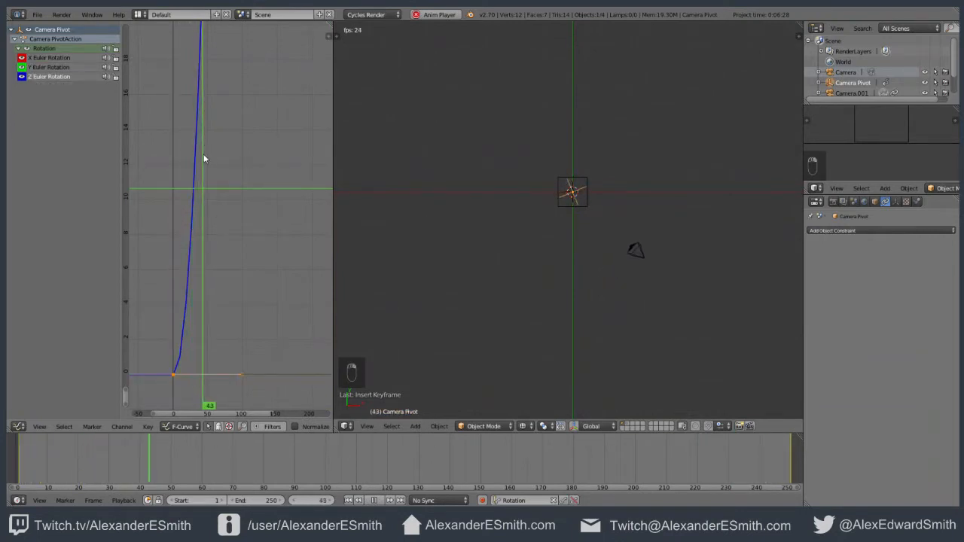
pyautogui.press('t')
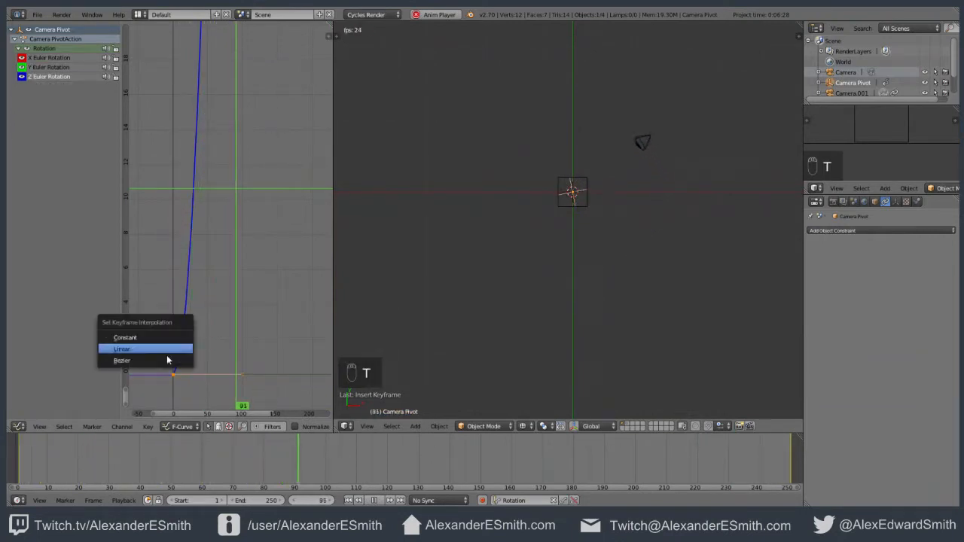
pyautogui.click(163, 349)
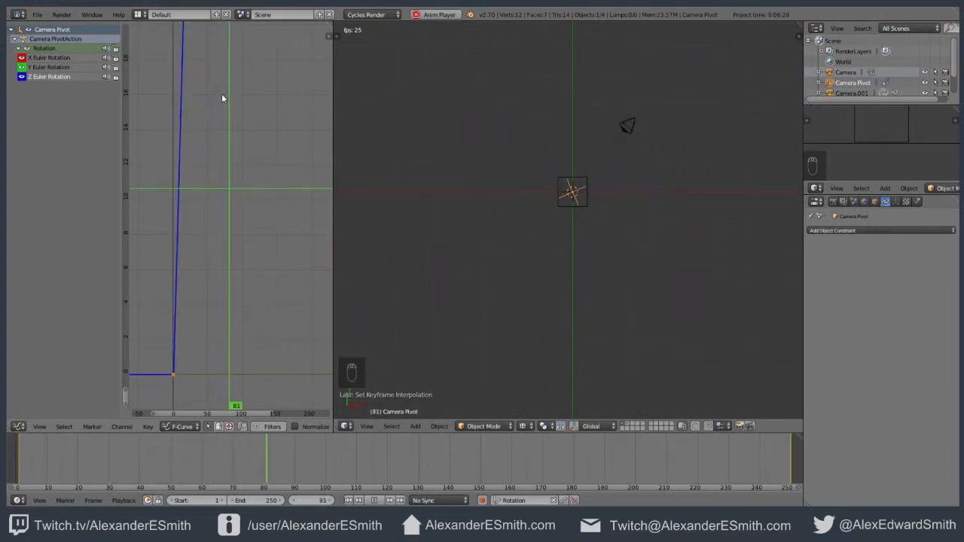
# Step: Set the interpolation of the Z Euler Rotation curve's last keyframe, at frame 250, to Linear
pyautogui.moveTo(244, 130); pyautogui.dragTo(244, 384, button='middle')
pyautogui.scroll(-10, 234, 227)
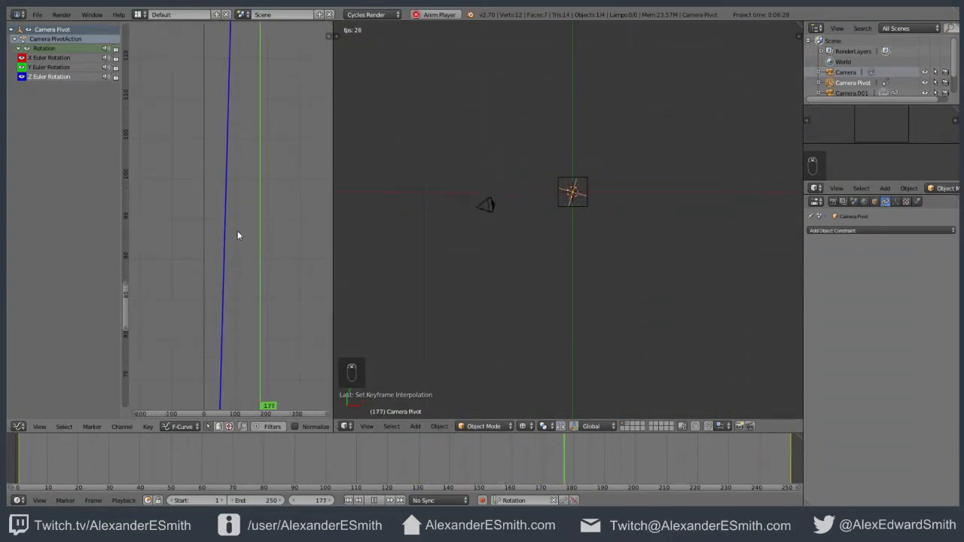
pyautogui.scroll(-3, 237, 232)
pyautogui.moveTo(241, 236); pyautogui.dragTo(205, 380, button='middle')
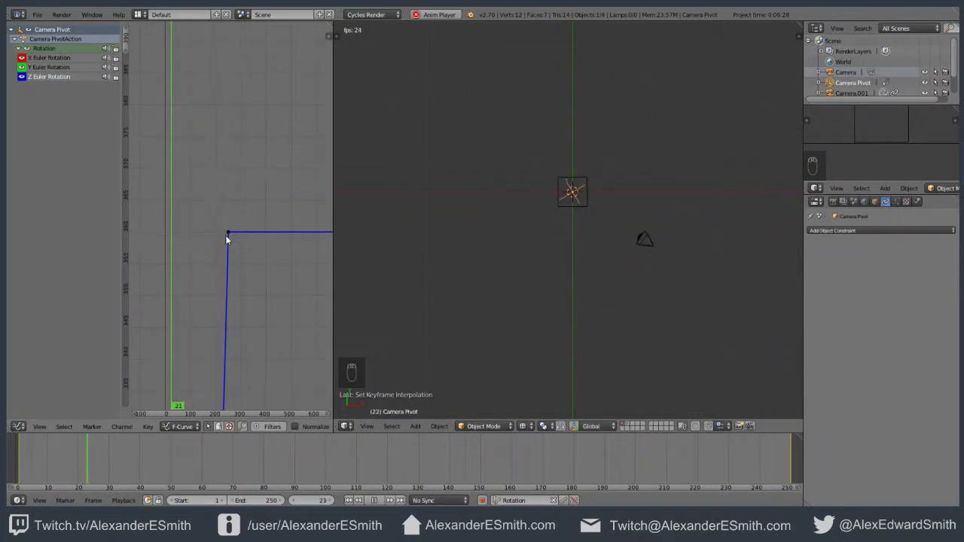
pyautogui.press('t')
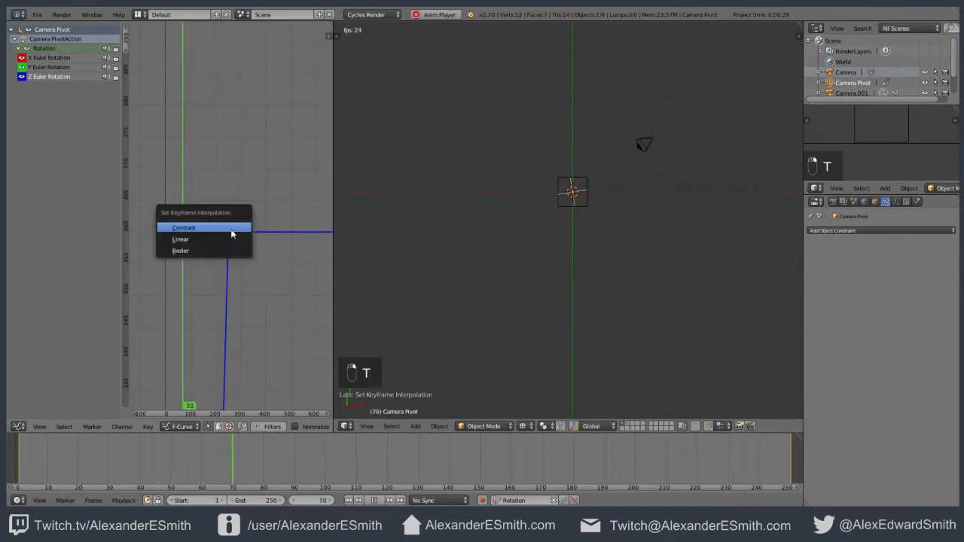
pyautogui.click(232, 238)
pyautogui.scroll(-2, 256, 292)
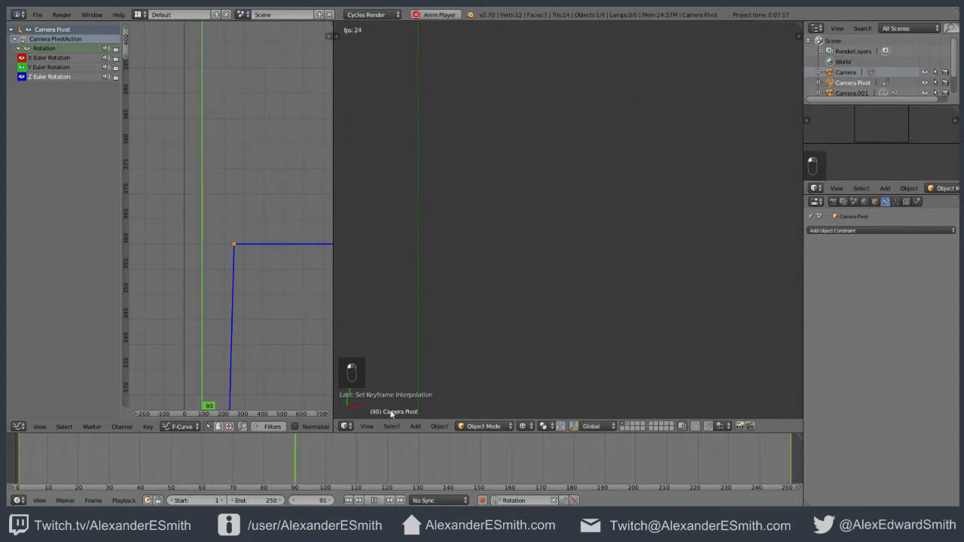
# Step: Look through the camera in the 3D view and set the animation's end frame to 249
pyautogui.press('KP_0')
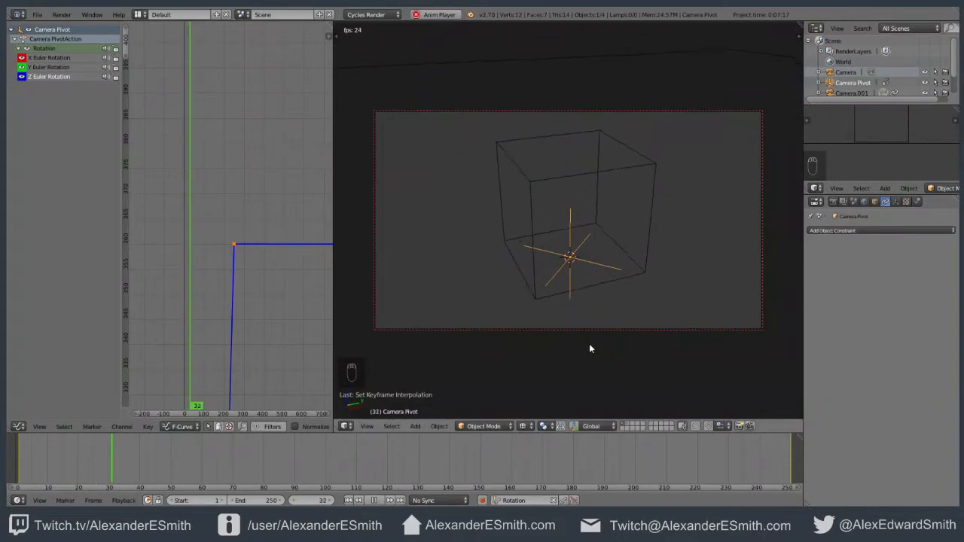
pyautogui.click(232, 501)
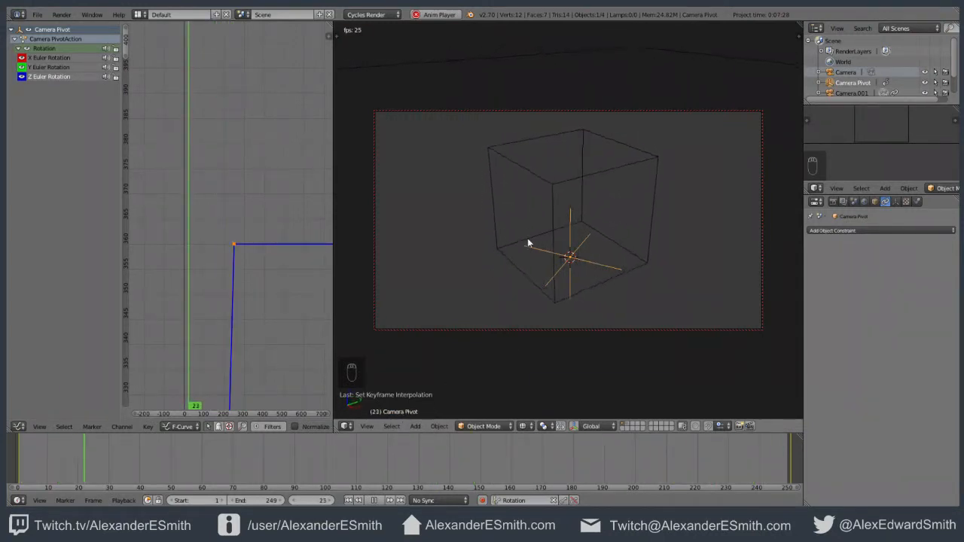
# Step: Switch the 3D view to Material shading and merge the Graph Editor area back into it
pyautogui.click(523, 426)
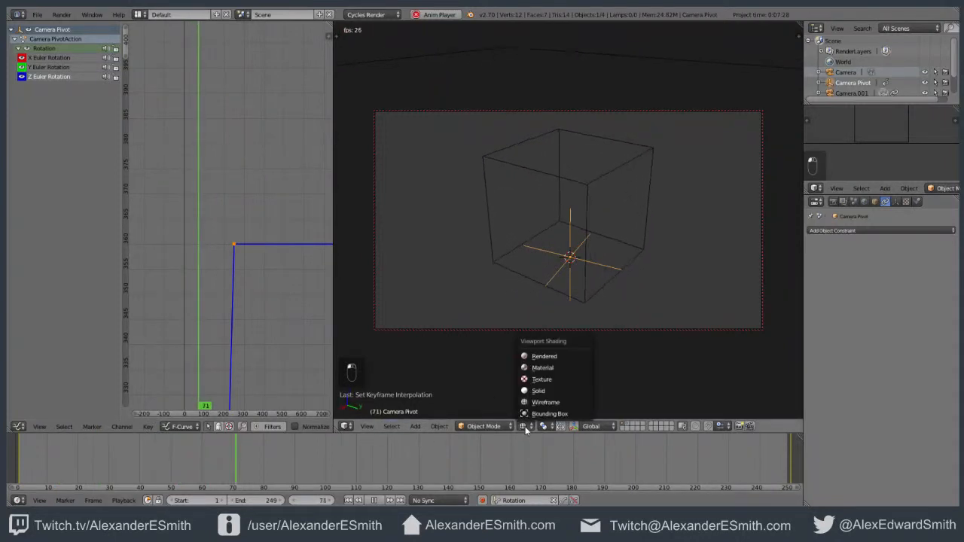
pyautogui.click(541, 369)
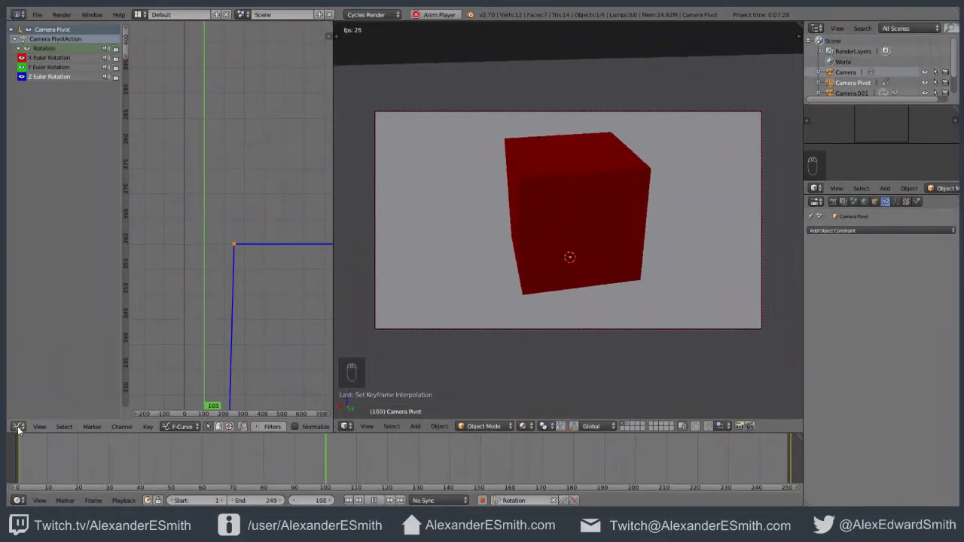
pyautogui.moveTo(337, 430); pyautogui.dragTo(189, 426)
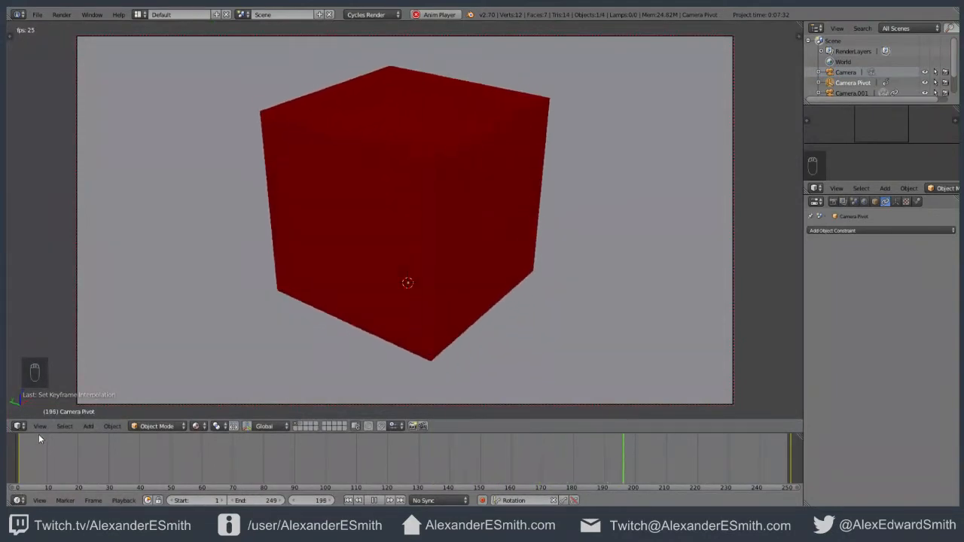
# Step: Enlarge the Timeline area and switch it to the Dope Sheet editor
pyautogui.moveTo(39, 432); pyautogui.dragTo(38, 335)
pyautogui.click(18, 500)
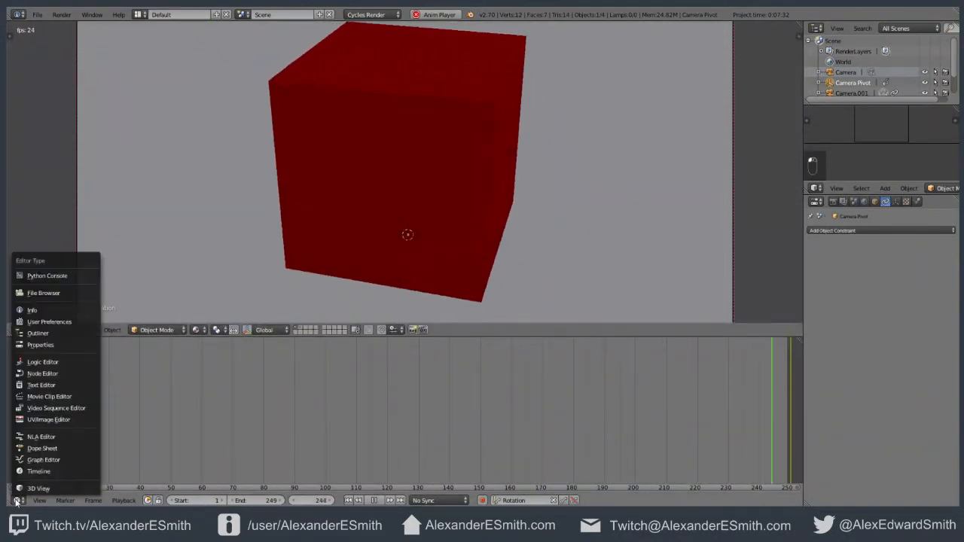
pyautogui.click(70, 448)
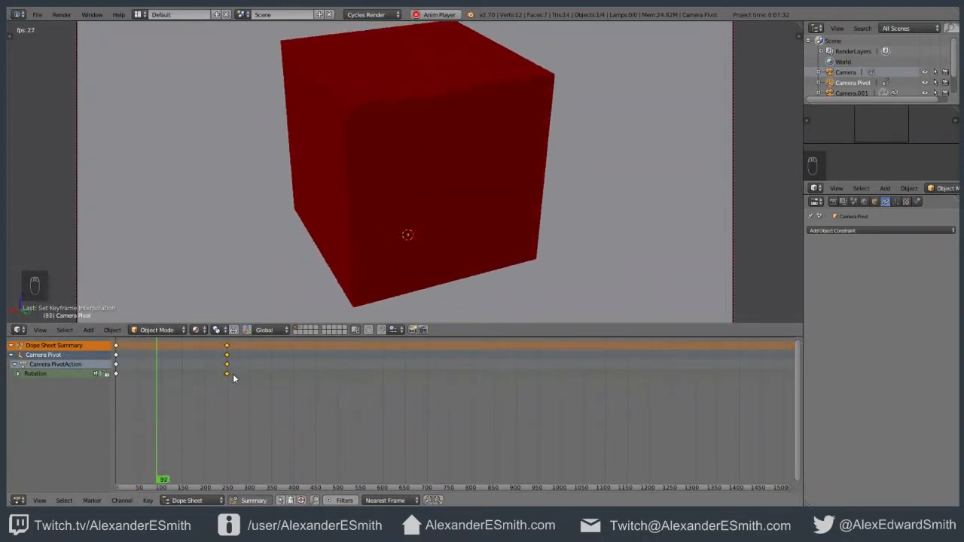
pyautogui.press('g')
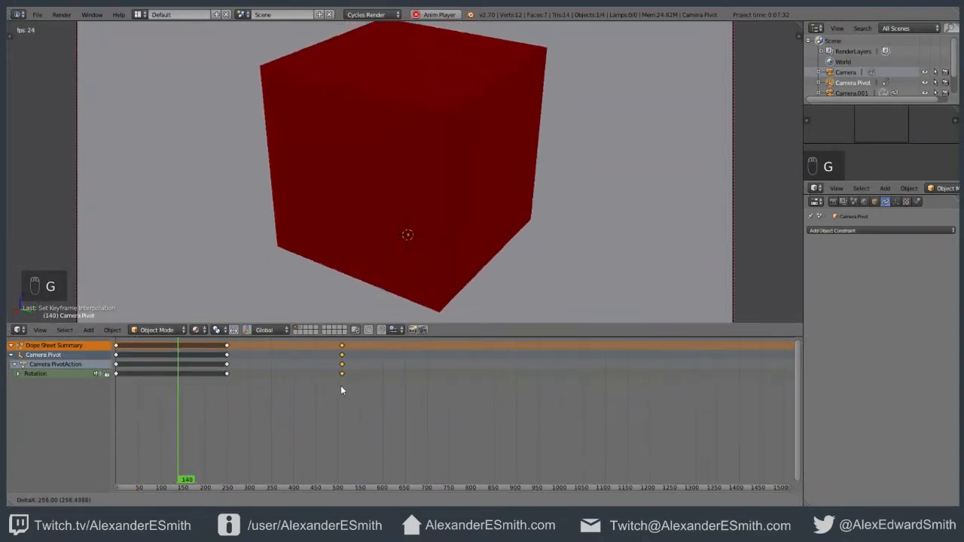
pyautogui.click(338, 385)
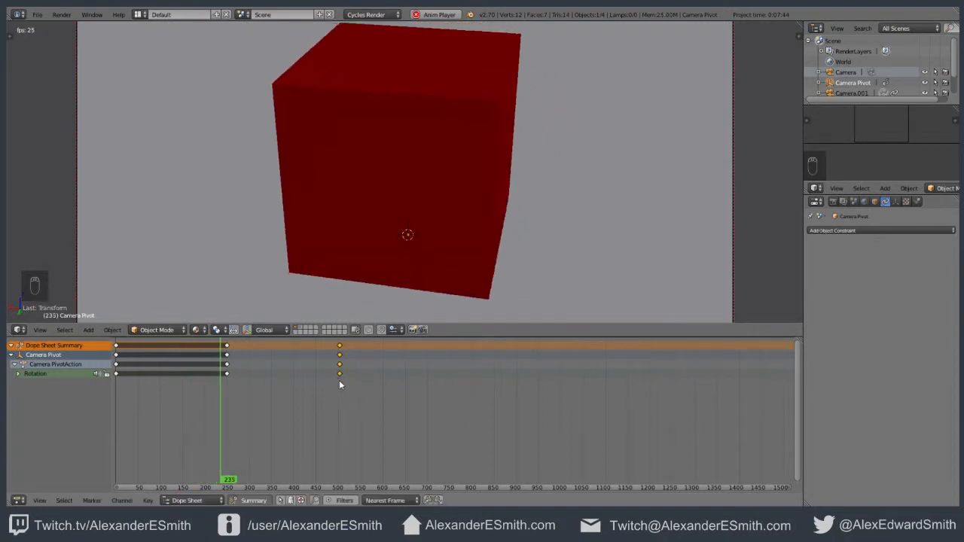
pyautogui.hotkey('ctrl', 'z')
# Step: Move the Camera Pivot's last rotation keyframe 250 frames later, to frame 500, and play the animation
pyautogui.press('a')
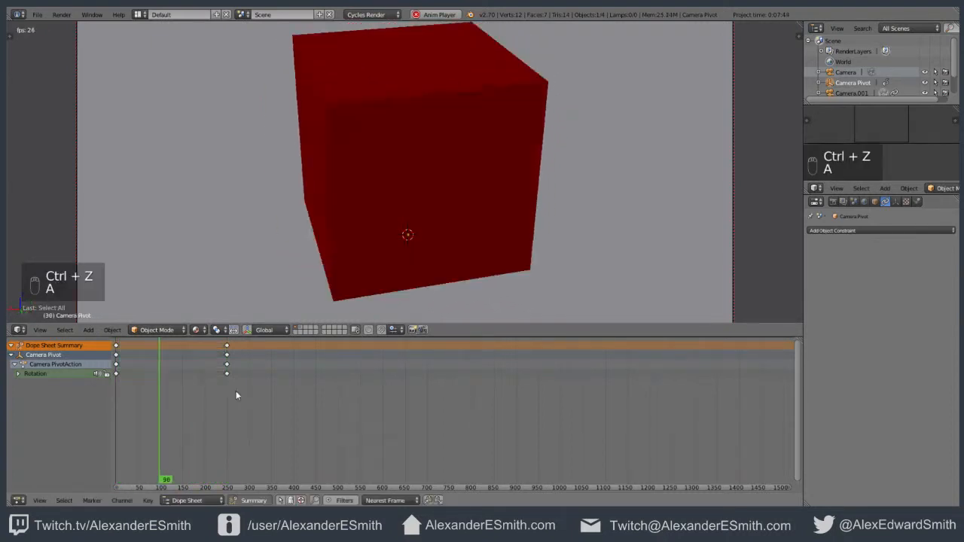
pyautogui.hotkey('alt', 'a')
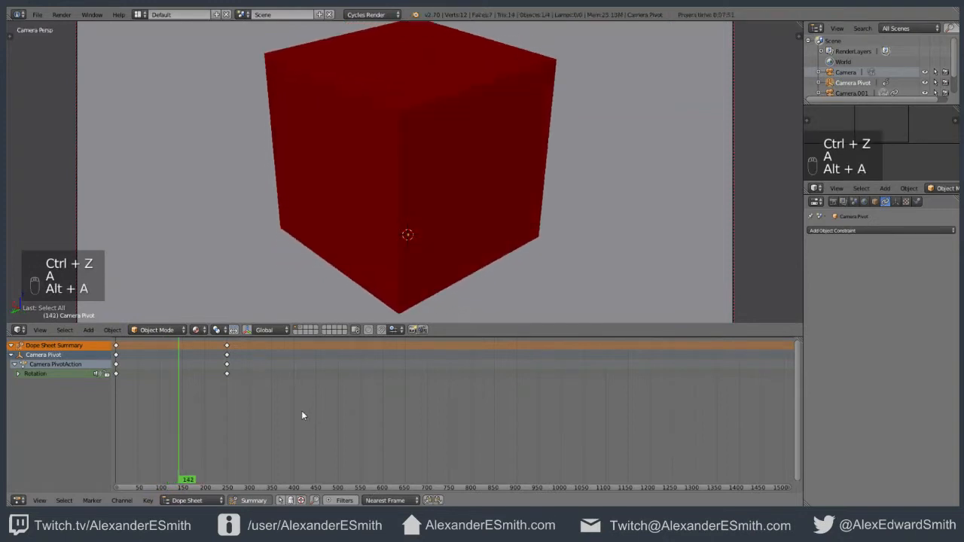
pyautogui.press('b')
pyautogui.moveTo(213, 405); pyautogui.dragTo(235, 331)
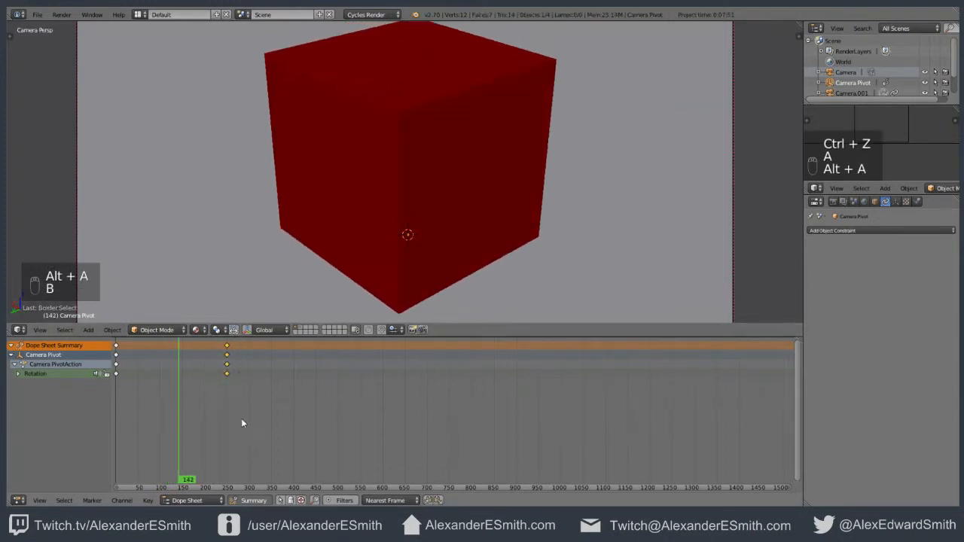
pyautogui.press('g')
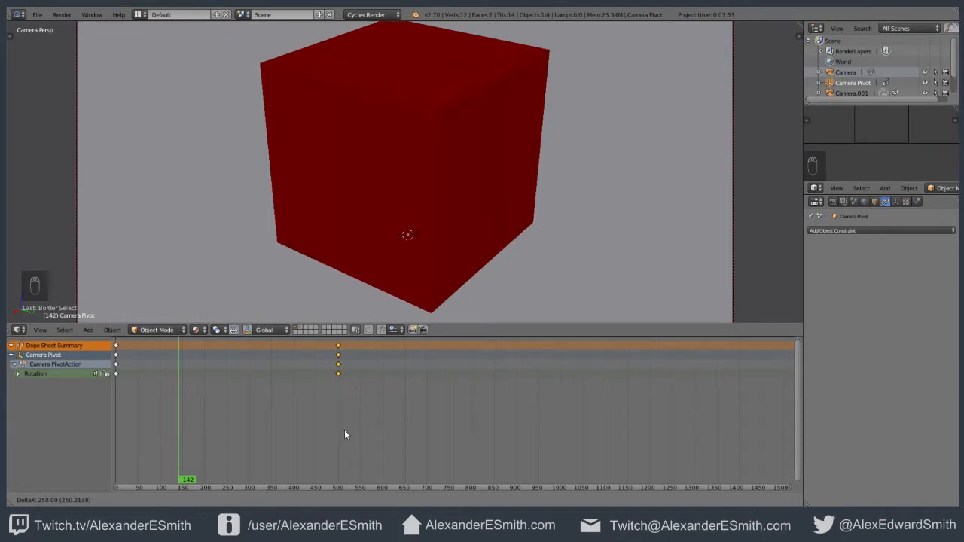
pyautogui.click(345, 435)
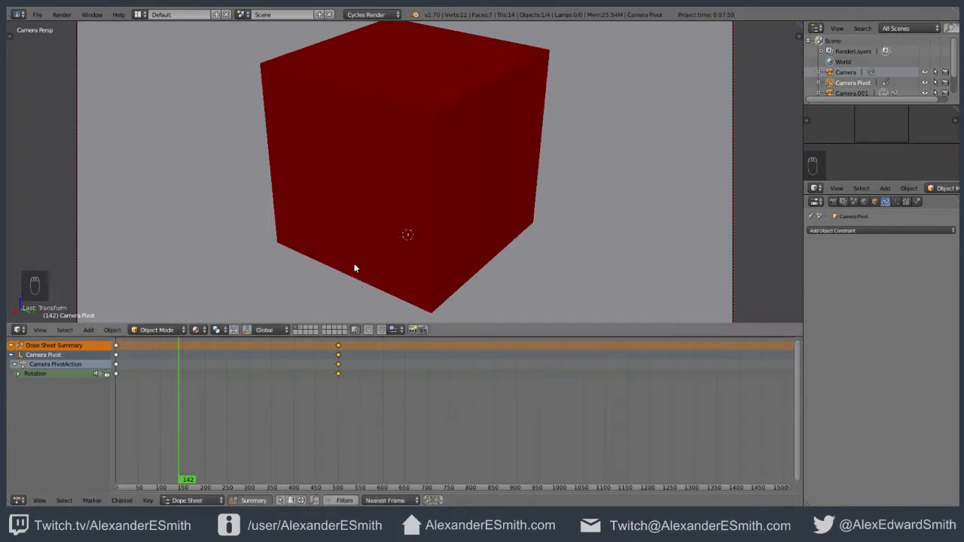
pyautogui.hotkey('alt', 'a')
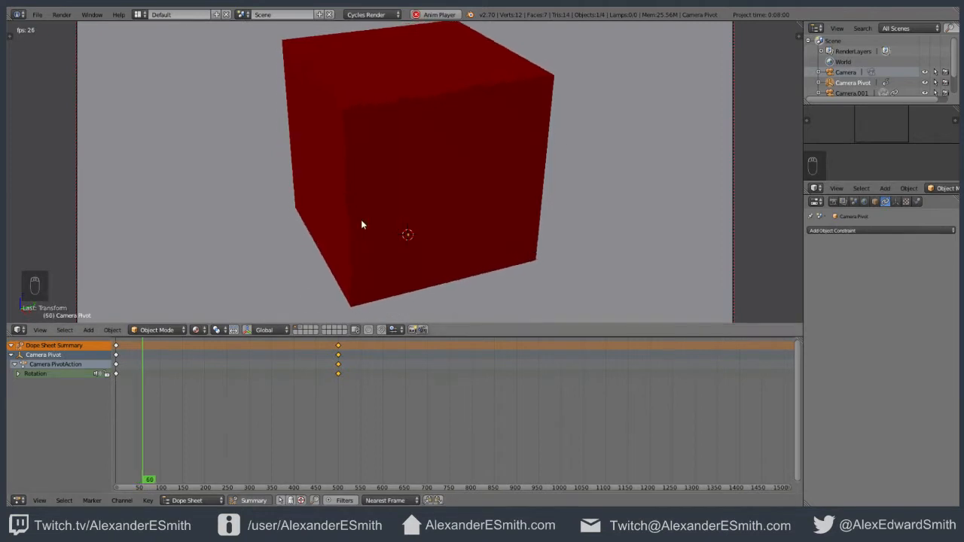
# Step: Switch to the front view, select the cube and enter Edit Mode on it
pyautogui.press('KP_1')
pyautogui.keyDown('shift'); pyautogui.moveTo(203, 141); pyautogui.dragTo(427, 182, button='middle'); pyautogui.keyUp('shift')
pyautogui.scroll(-5, 427, 181)
pyautogui.press('Tab')
pyautogui.rightClick(442, 181)
pyautogui.press('Tab')
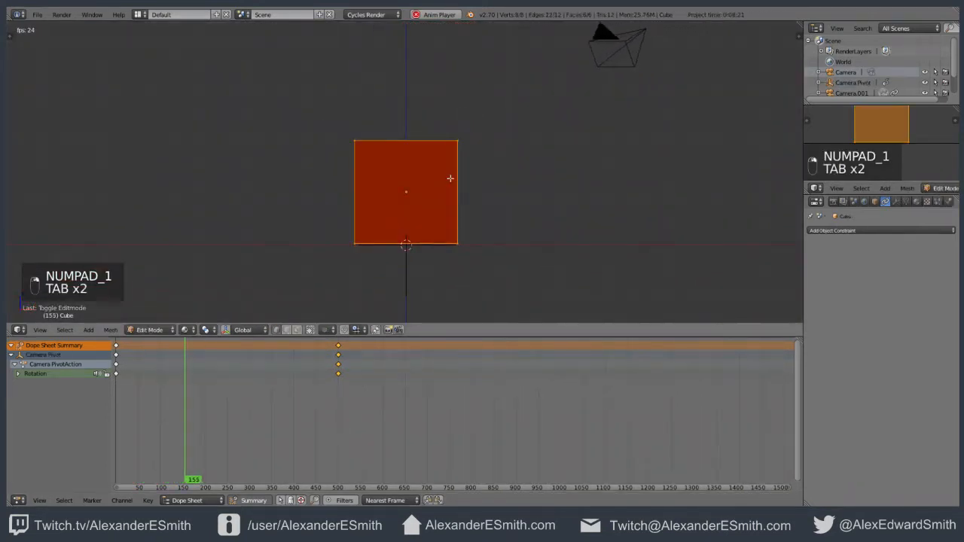
# Step: Add two horizontal loop cuts around the cube, one in the upper part and one just below it
pyautogui.hotkey('ctrl', 'r')
pyautogui.click(442, 181)
pyautogui.click(458, 191)
pyautogui.hotkey('ctrl', 'r')
pyautogui.click(458, 208)
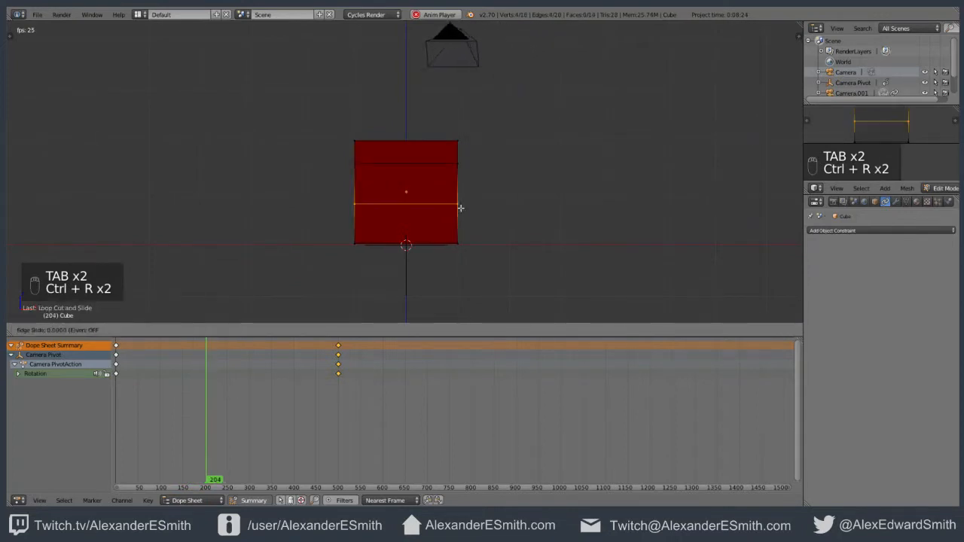
pyautogui.click(463, 185)
# Step: Add two vertical loop cuts through the cube so its side face is divided into three columns
pyautogui.moveTo(517, 205); pyautogui.dragTo(485, 219, button='middle')
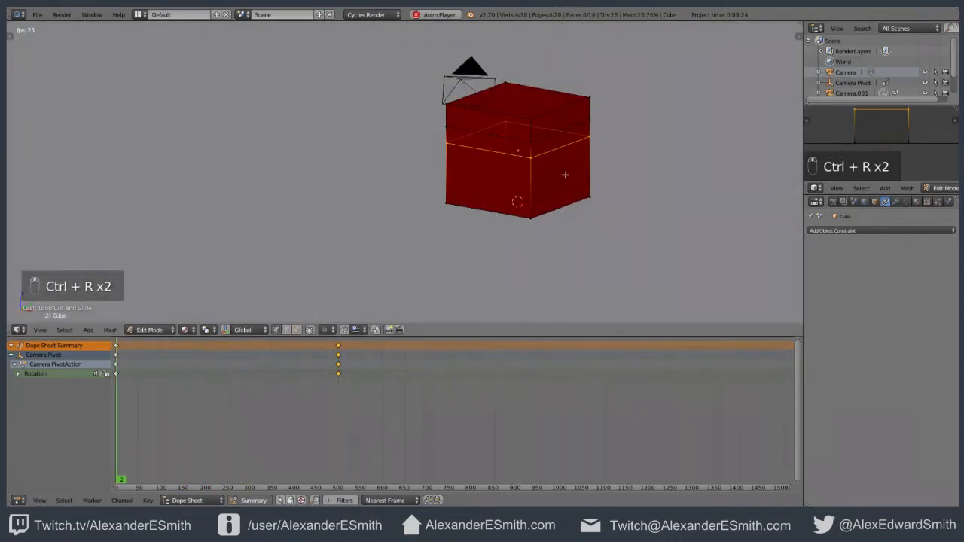
pyautogui.hotkey('ctrl', 'r')
pyautogui.hotkey('ctrl', 'z')
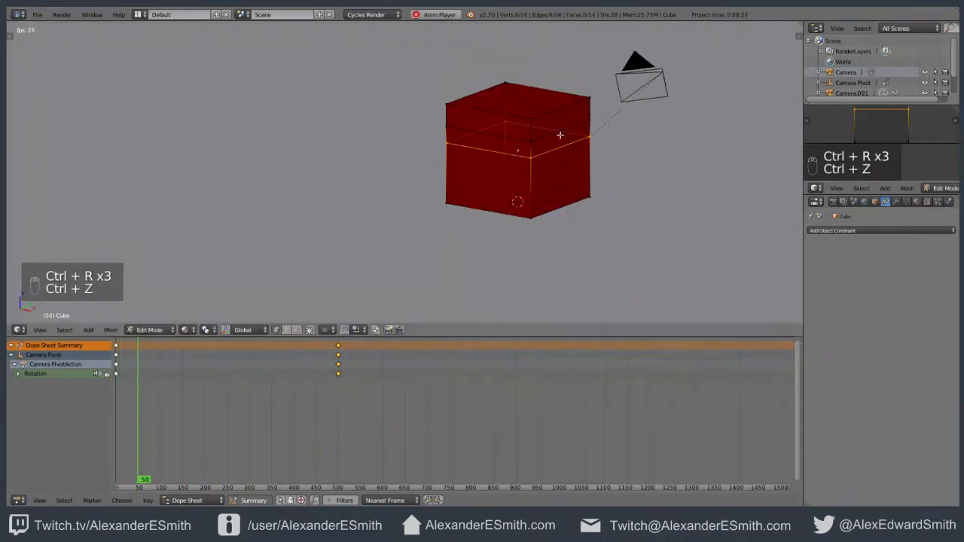
pyautogui.hotkey('ctrl', 'r')
pyautogui.hotkey('ctrl', 'r')
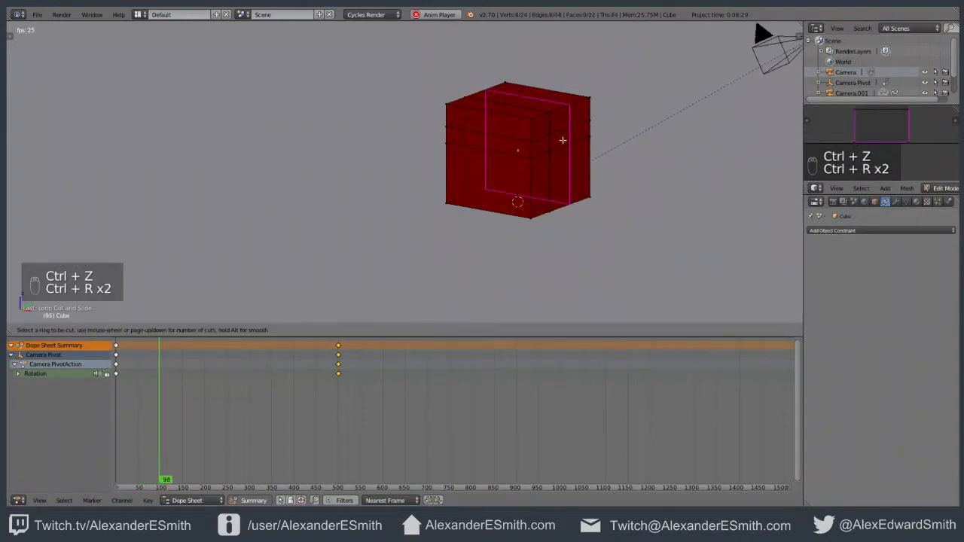
pyautogui.click(563, 140)
pyautogui.click(561, 146)
# Step: Switch to face selection, extrude the side's middle face outward into an arm and look through the camera
pyautogui.hotkey('ctrl', 'Tab')
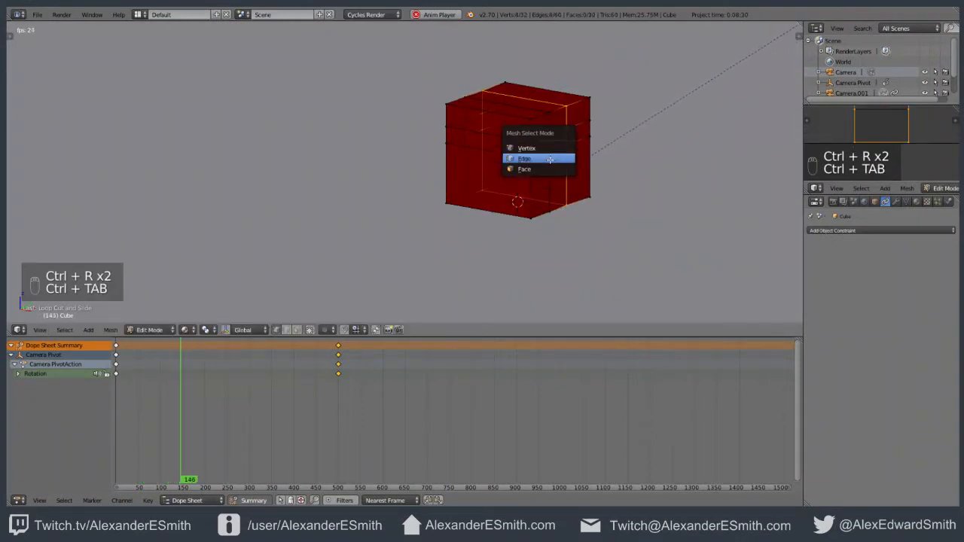
pyautogui.click(557, 148)
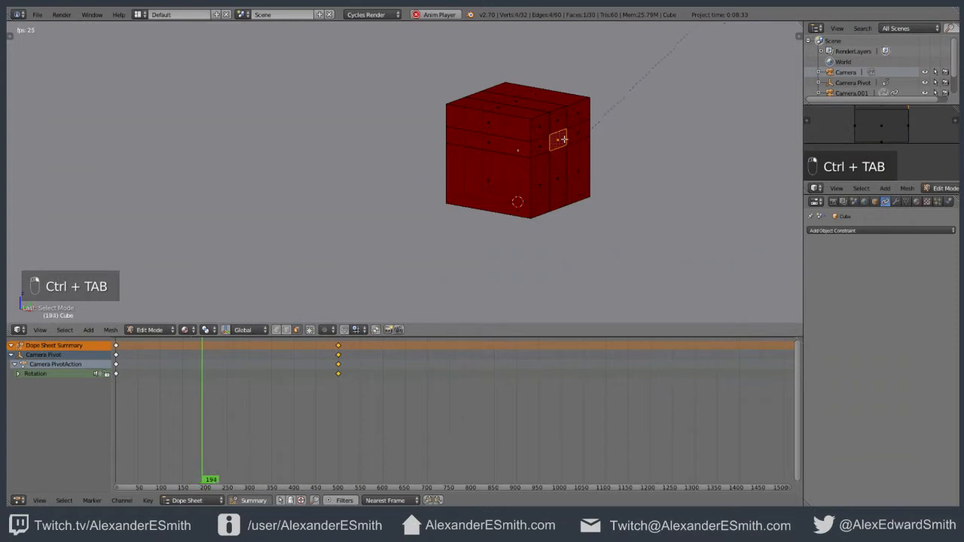
pyautogui.press('e')
pyautogui.click(638, 208)
pyautogui.press('KP_0')
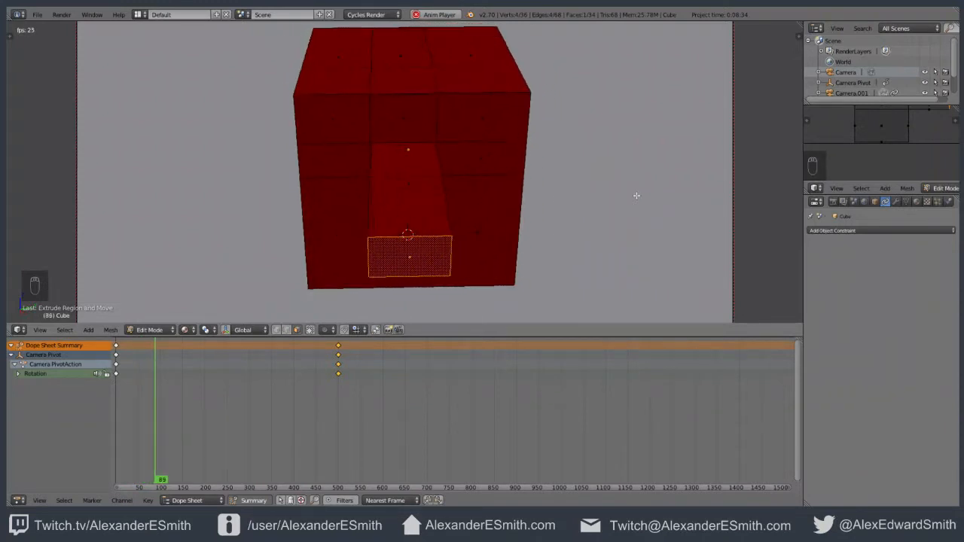
# Step: Switch the Dope Sheet area back to the Timeline and set the animation's end frame to 499
pyautogui.click(18, 500)
pyautogui.click(54, 469)
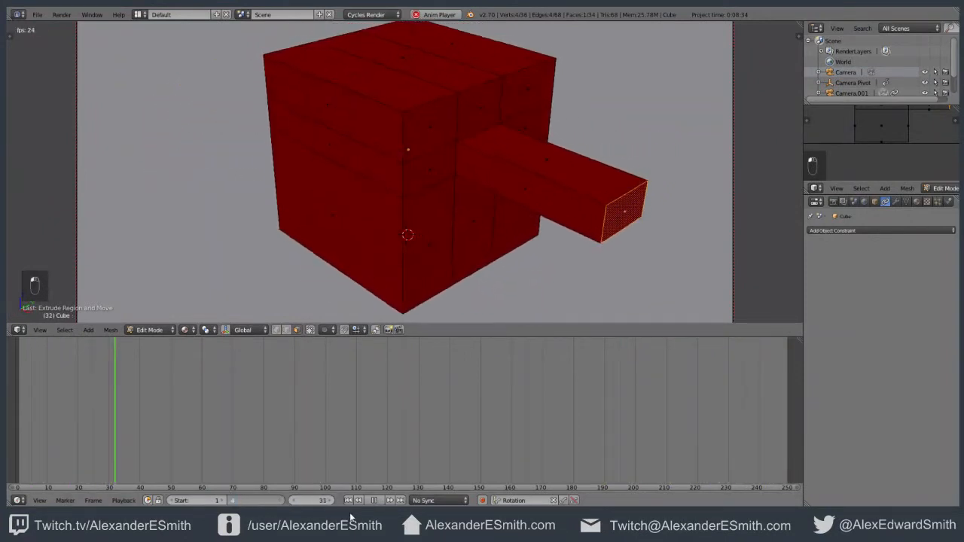
pyautogui.press('KP_9')
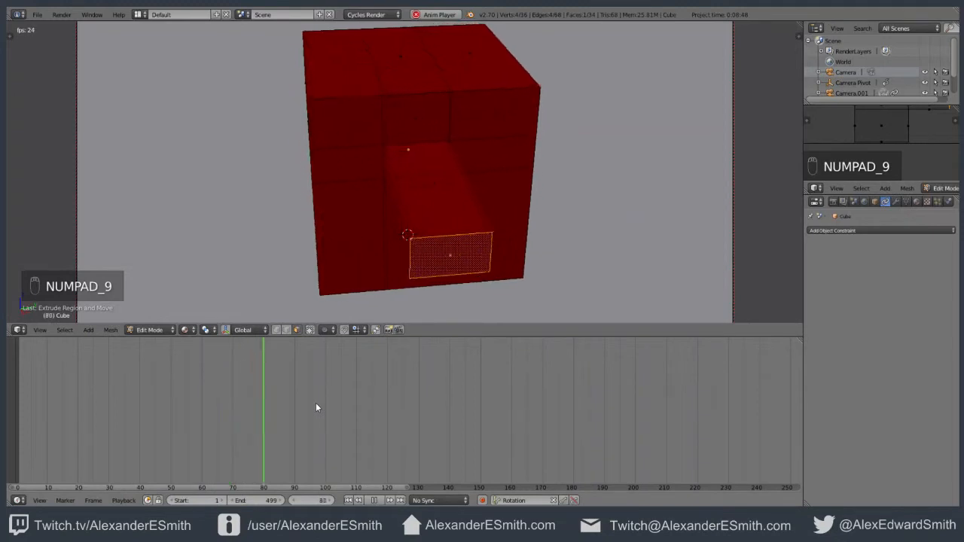
pyautogui.scroll(-2, 332, 407)
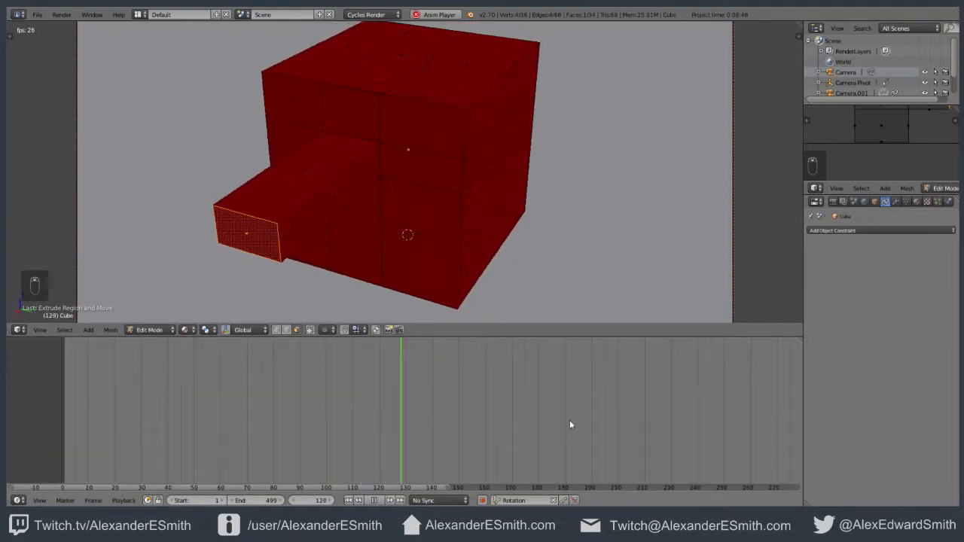
pyautogui.moveTo(594, 414); pyautogui.dragTo(509, 396, button='middle')
pyautogui.scroll(-7, 509, 397)
pyautogui.moveTo(631, 398); pyautogui.dragTo(461, 399, button='middle')
pyautogui.scroll(-5, 494, 397)
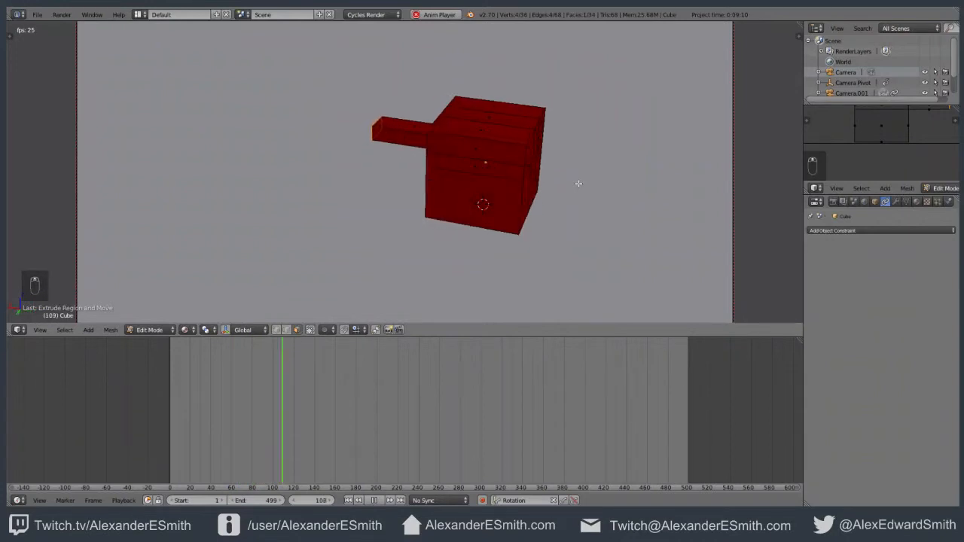
# Step: Stop playback, undo the arm's extrusion and extrude the same middle side face outward again
pyautogui.hotkey('alt', 'a')
pyautogui.press('KP_0')
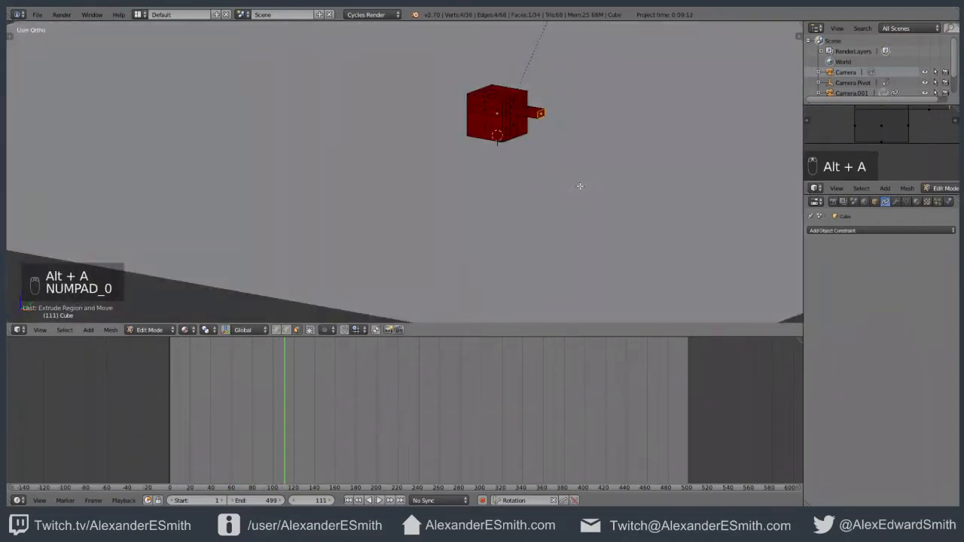
pyautogui.press('KP_0')
pyautogui.hotkey('ctrl', 'z')
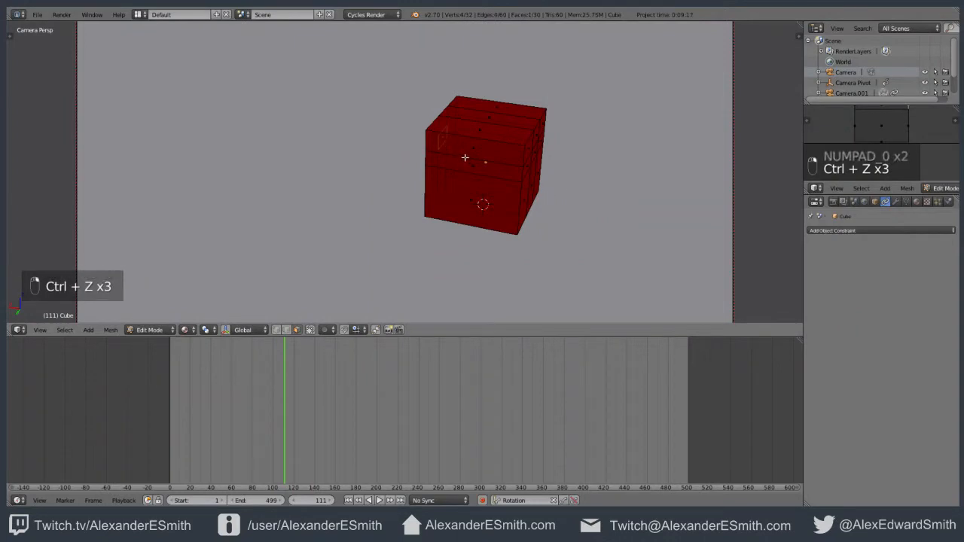
pyautogui.press('e')
pyautogui.click(458, 232)
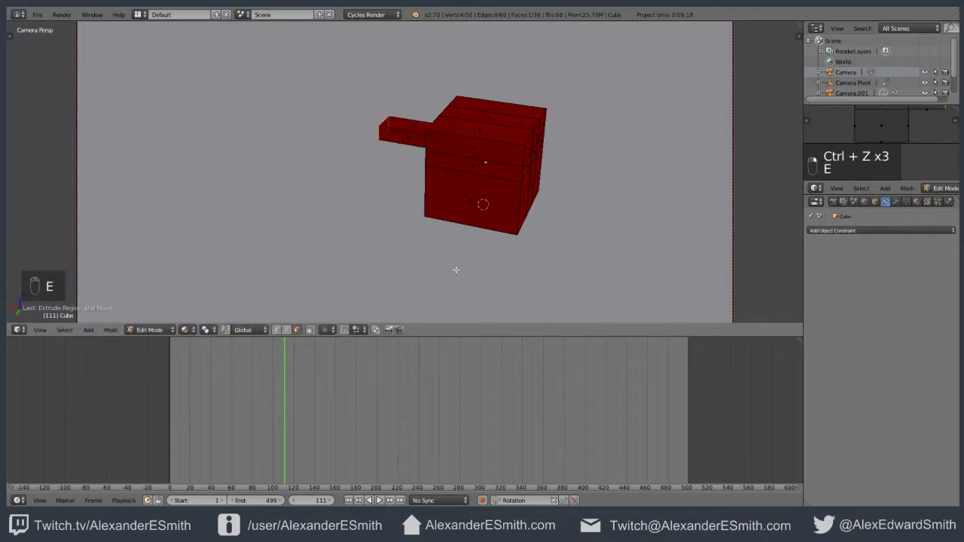
# Step: Go to frame 0, center the cube in the camera view and play the animation
pyautogui.moveTo(284, 410); pyautogui.dragTo(168, 424)
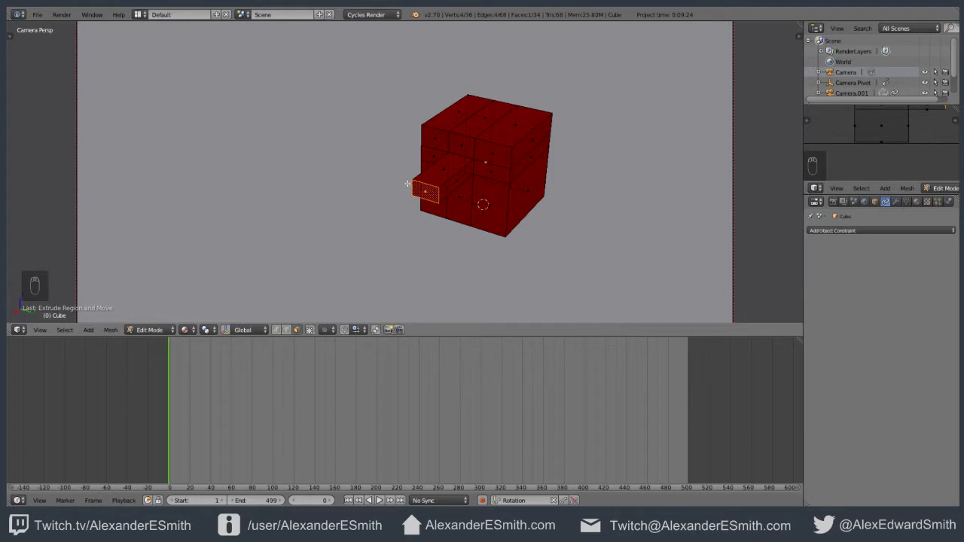
pyautogui.scroll(8, 408, 184)
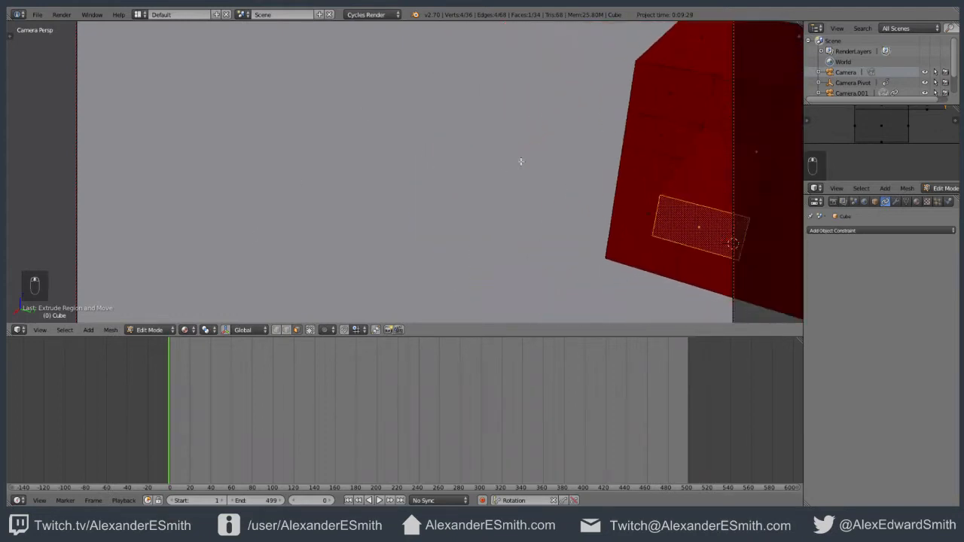
pyautogui.scroll(-5, 521, 162)
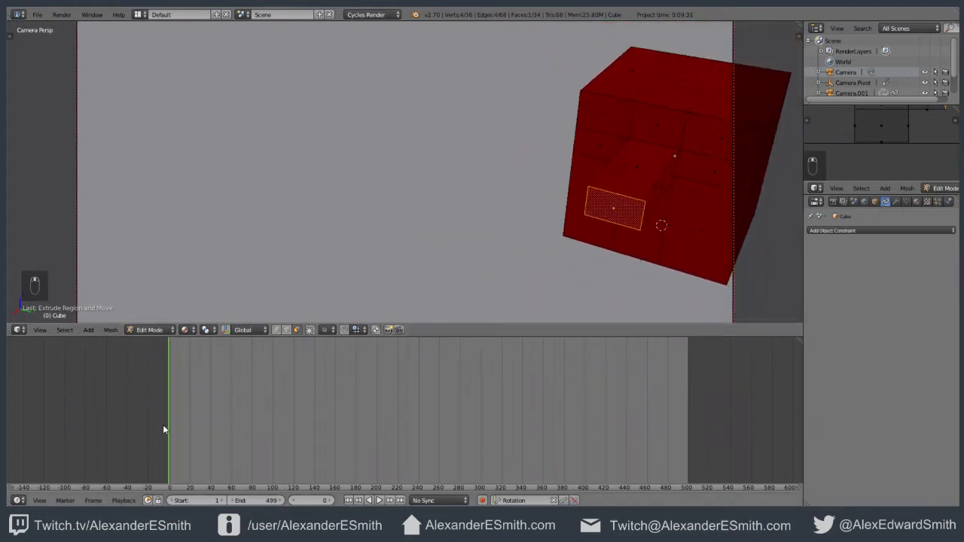
pyautogui.moveTo(163, 429); pyautogui.dragTo(167, 407)
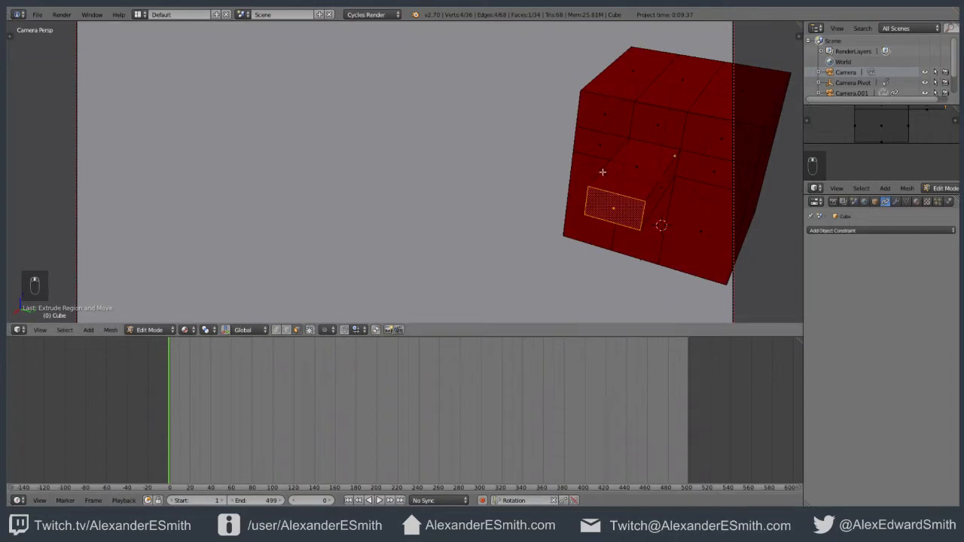
pyautogui.moveTo(602, 173); pyautogui.dragTo(499, 180, button='middle')
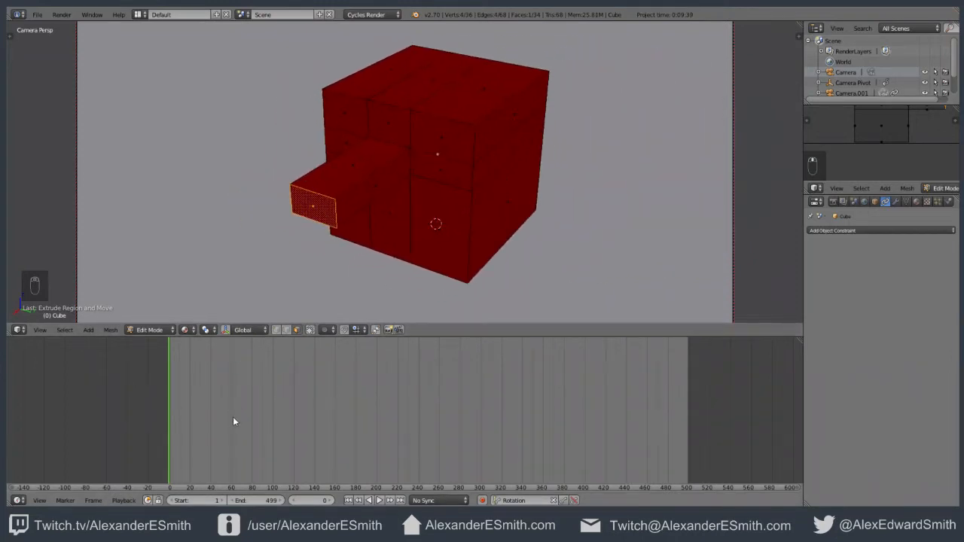
pyautogui.hotkey('alt', 'a')
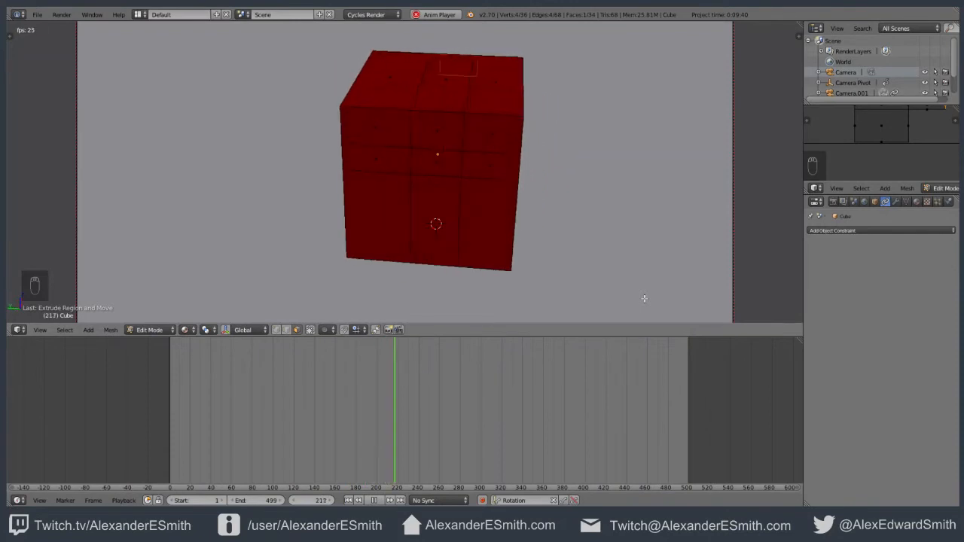
# Step: Set the 3D view back to Material shading and return the cube to Object Mode
pyautogui.press('z')
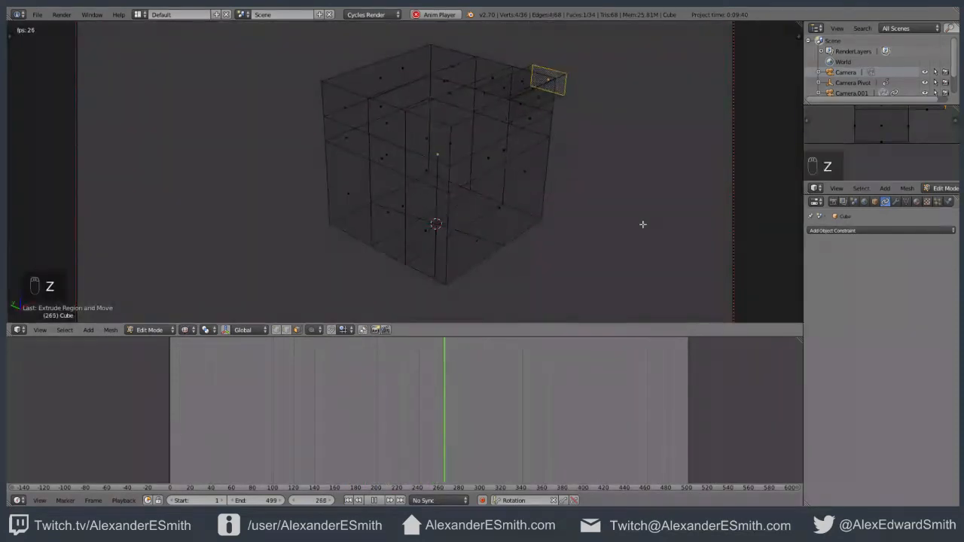
pyautogui.press('z')
pyautogui.click(184, 330)
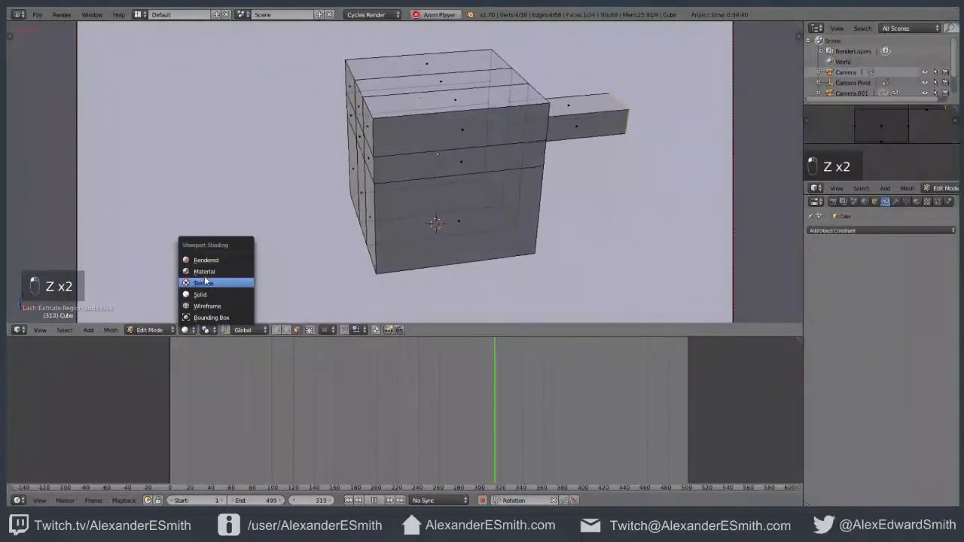
pyautogui.click(214, 264)
pyautogui.press('Tab')
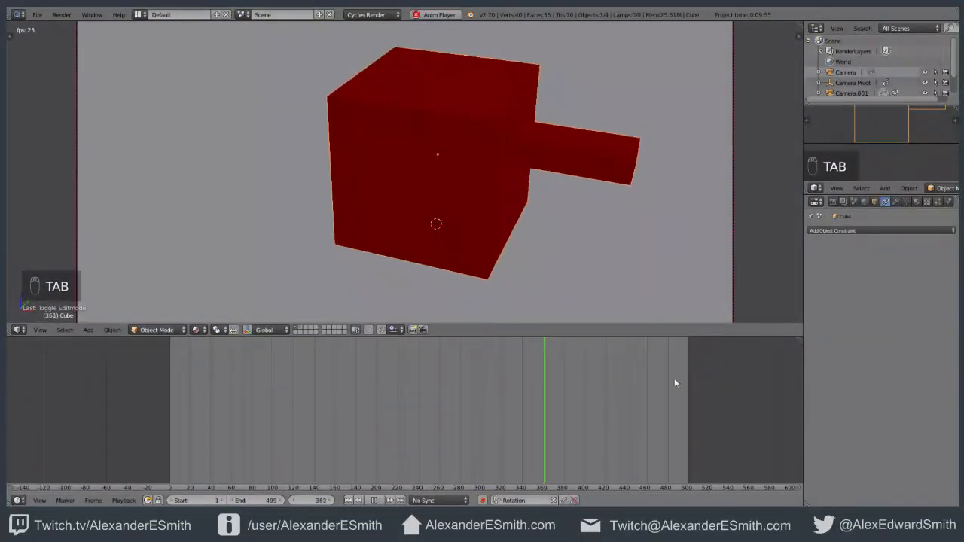